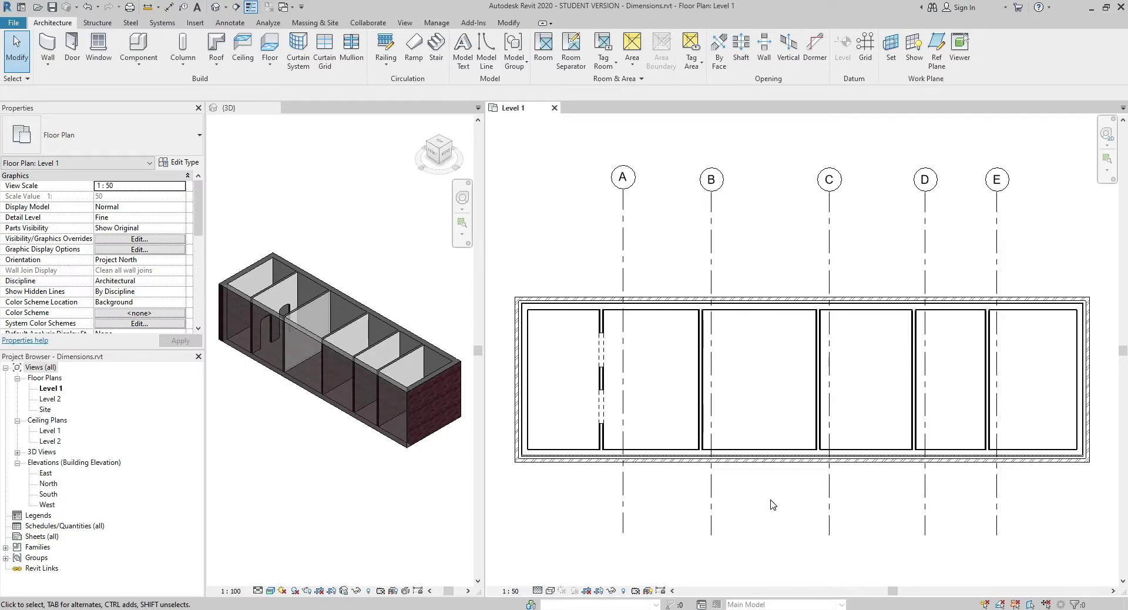
Activate the Aligned dimension tool from the Annotate tab on the Level 1 plan
left_click(231, 24)
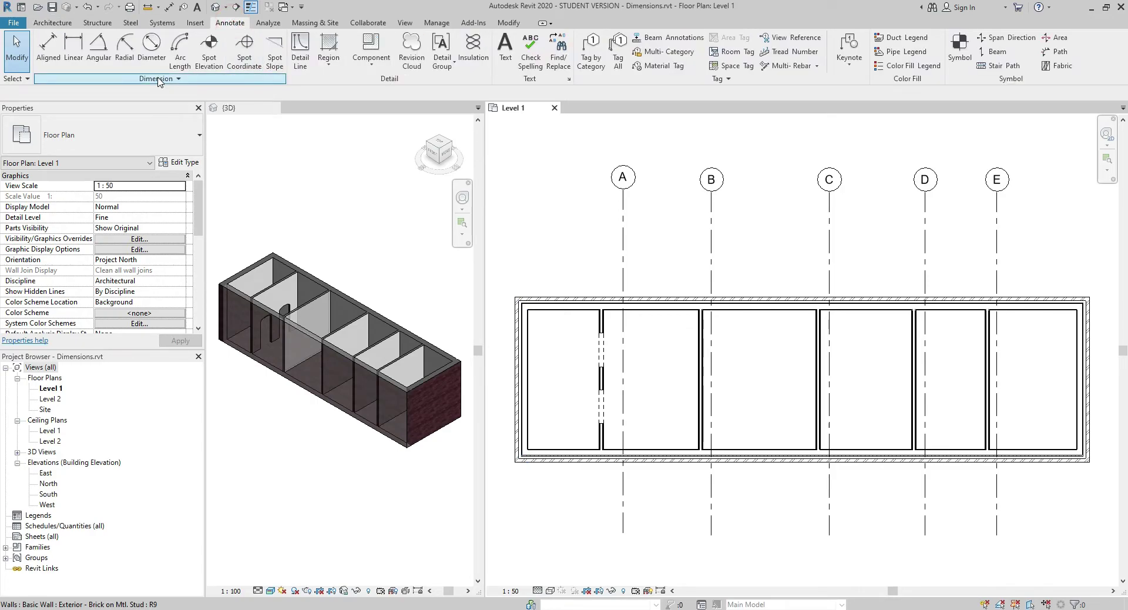
left_click(49, 52)
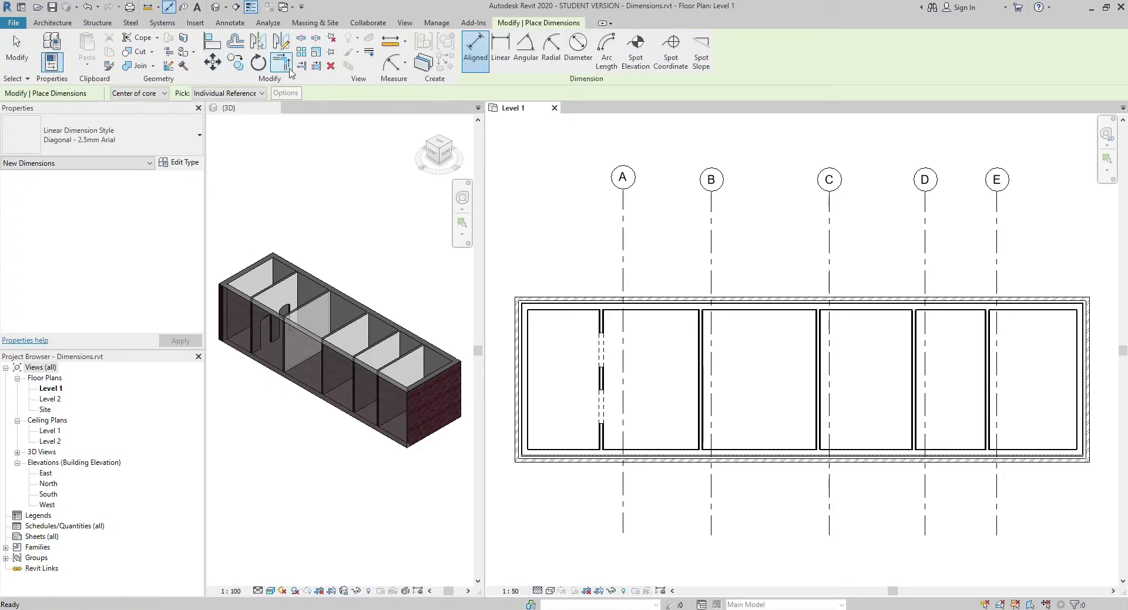
Set the Aligned tool to reference Wall centerlines and zoom in on the left exterior wall
left_click(164, 93)
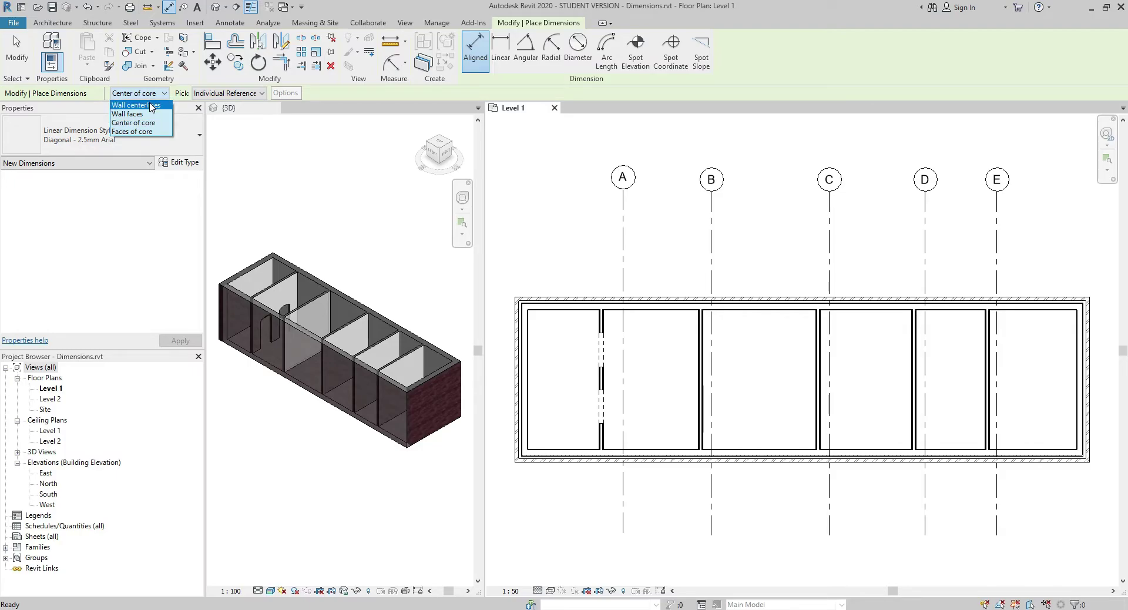
left_click(151, 106)
scroll(520, 367, "up", 6)
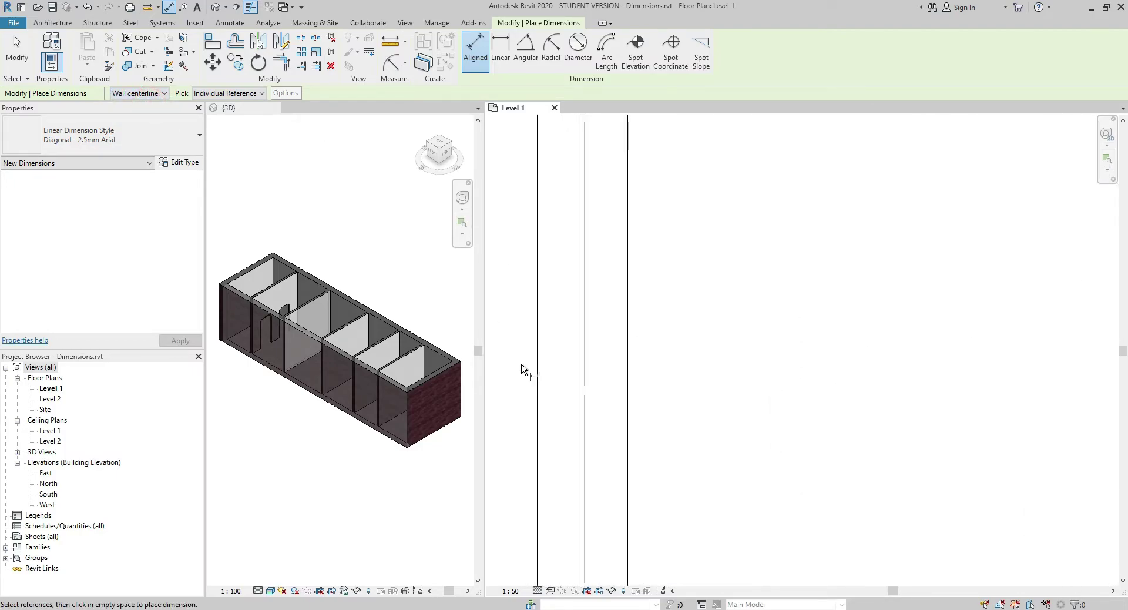
scroll(552, 385, "up", 3)
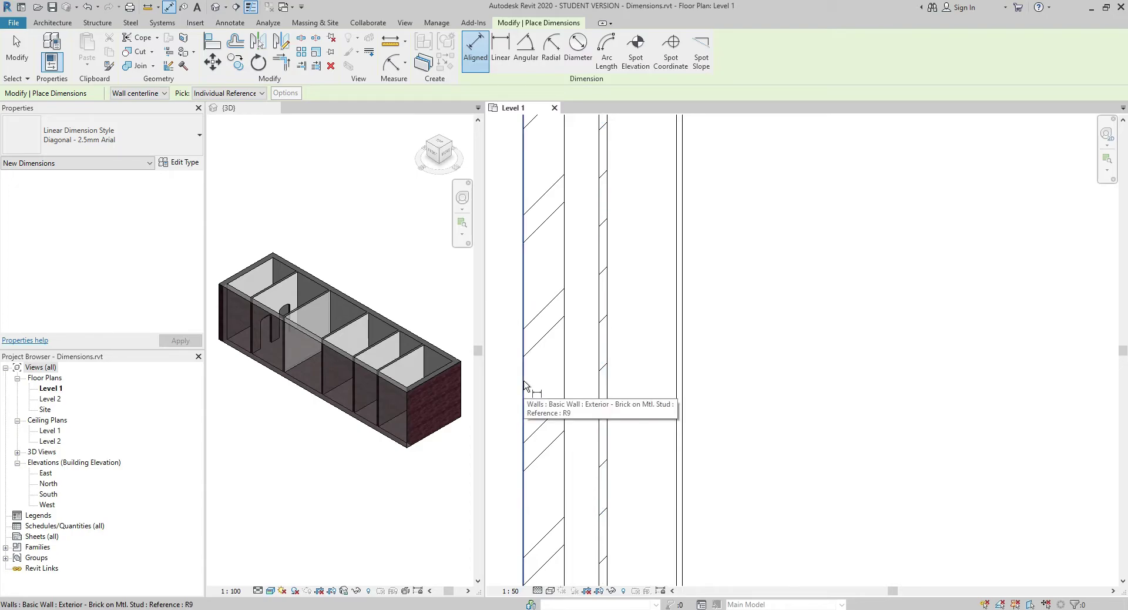
Try Wall faces as the dimension reference, then switch it to Center of core
left_click(146, 93)
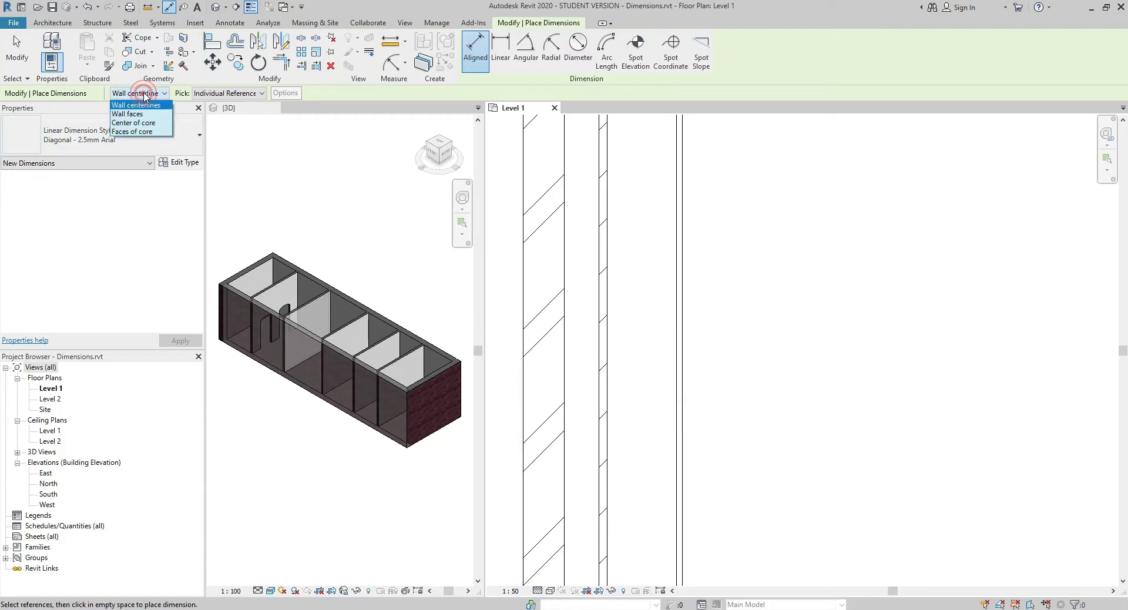
left_click(141, 114)
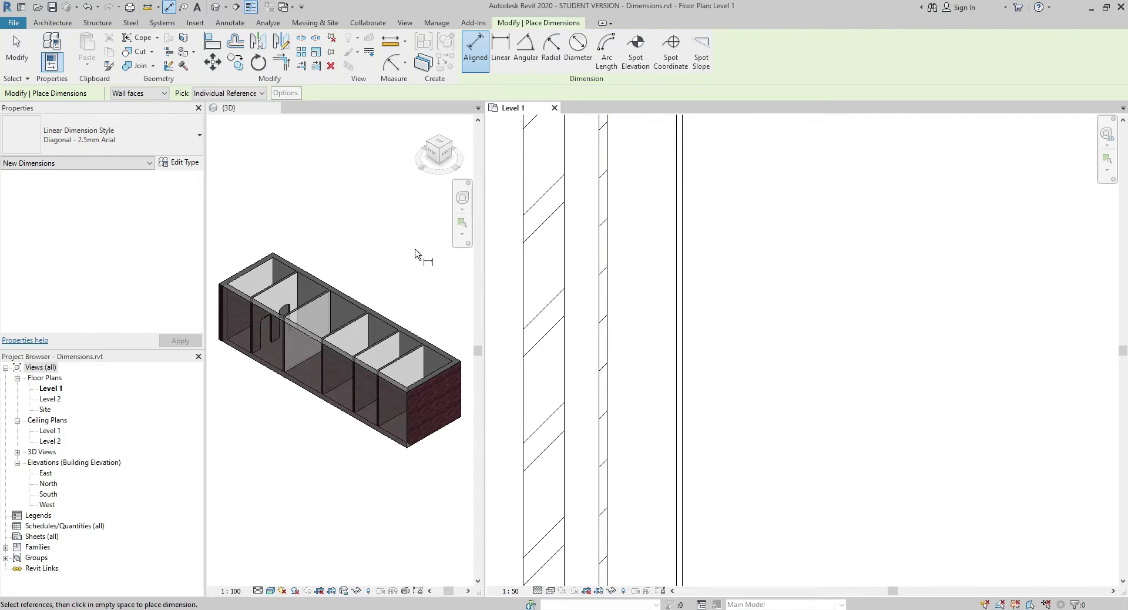
left_click(149, 94)
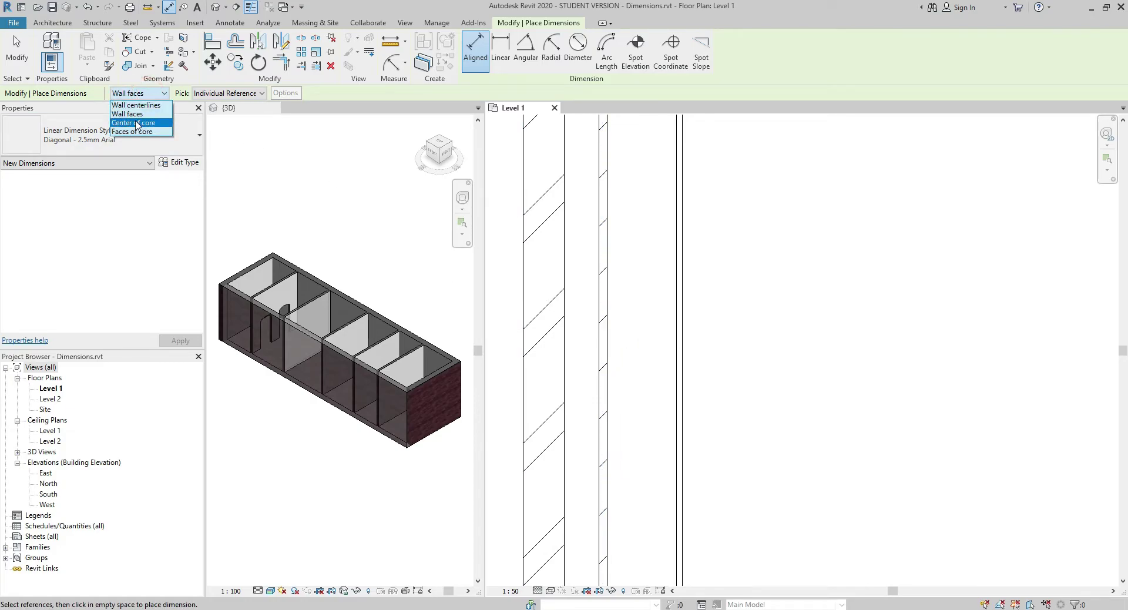
left_click(136, 124)
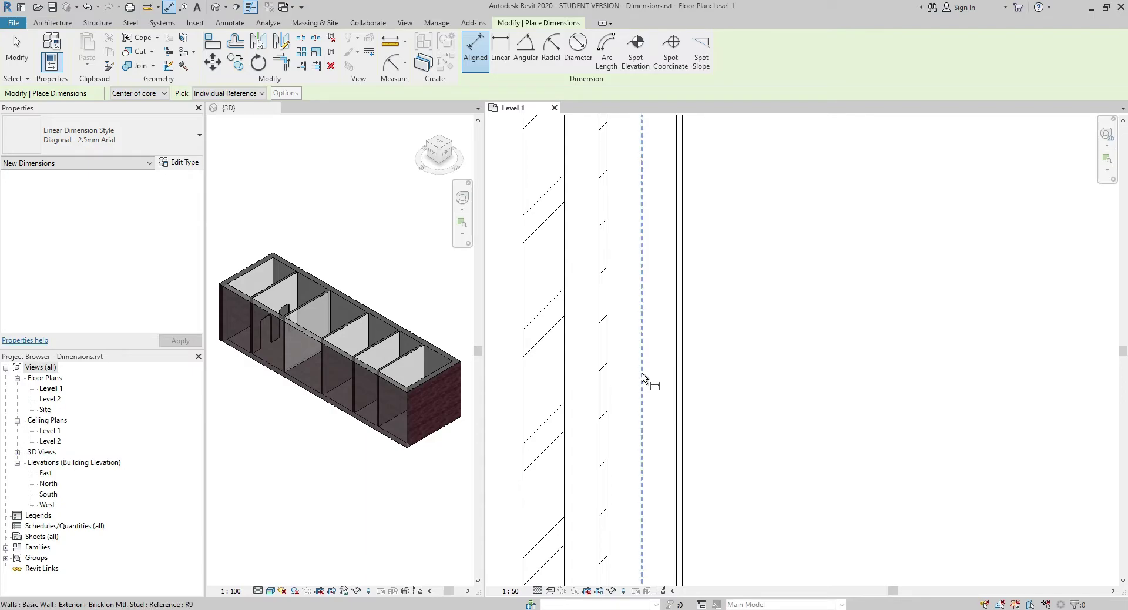
Inspect the Exterior - Brick on Mtl. Stud wall's structure layers and preview, cancelling without changes
key("Escape")
key("Escape")
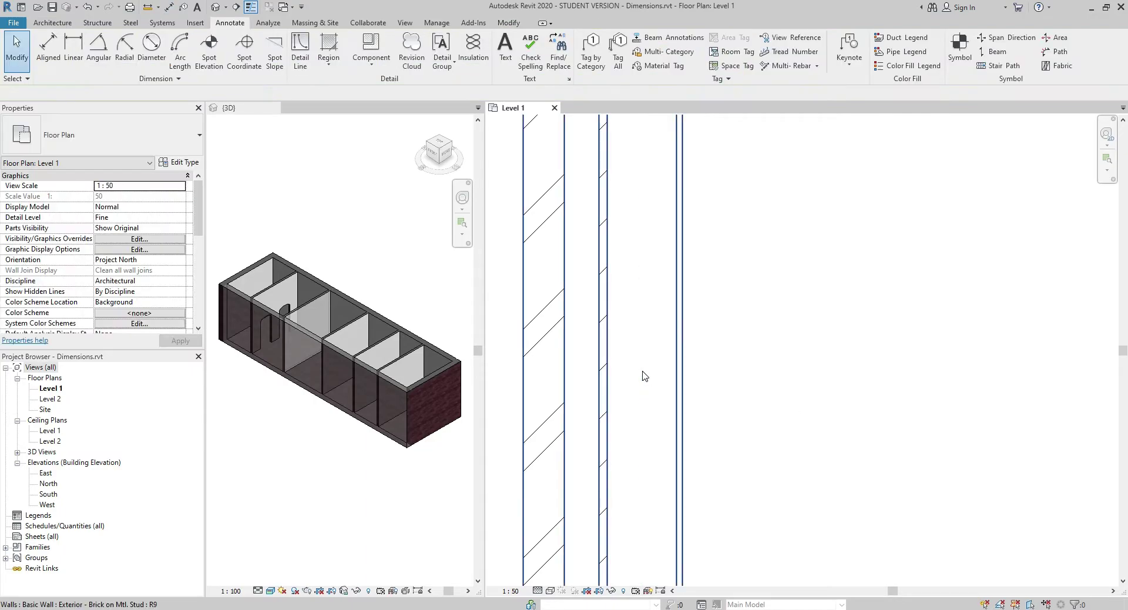
left_click(676, 371)
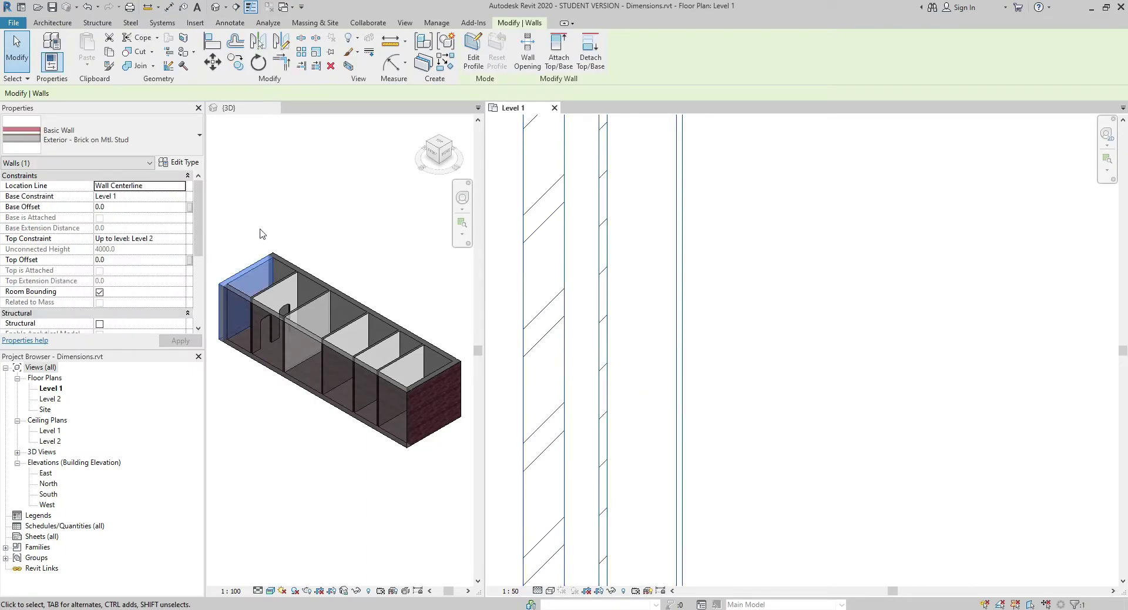
left_click(179, 163)
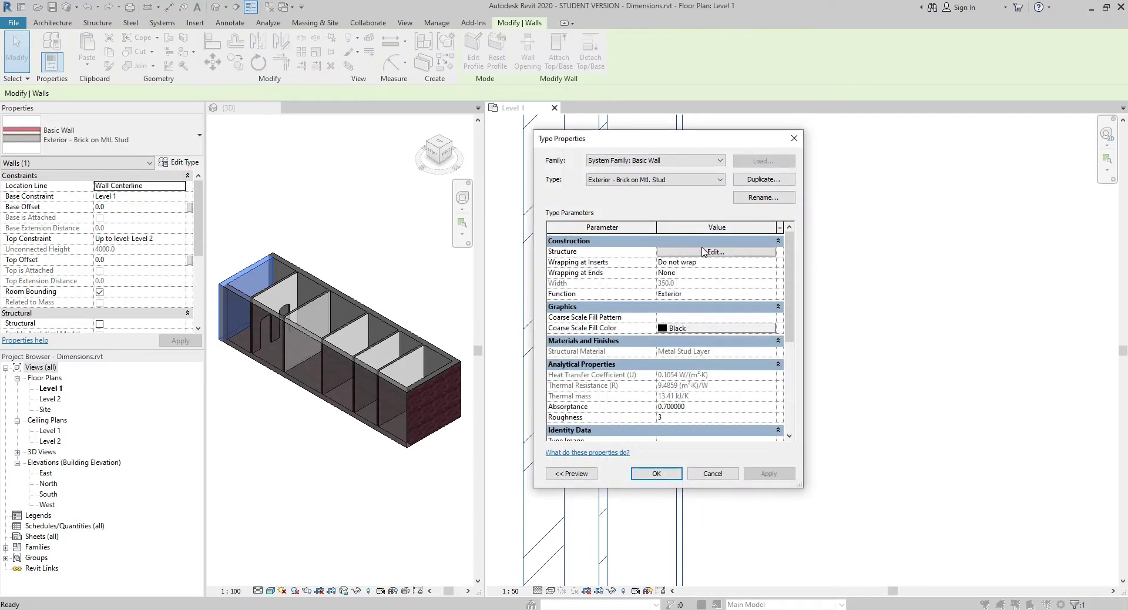
left_click(785, 252)
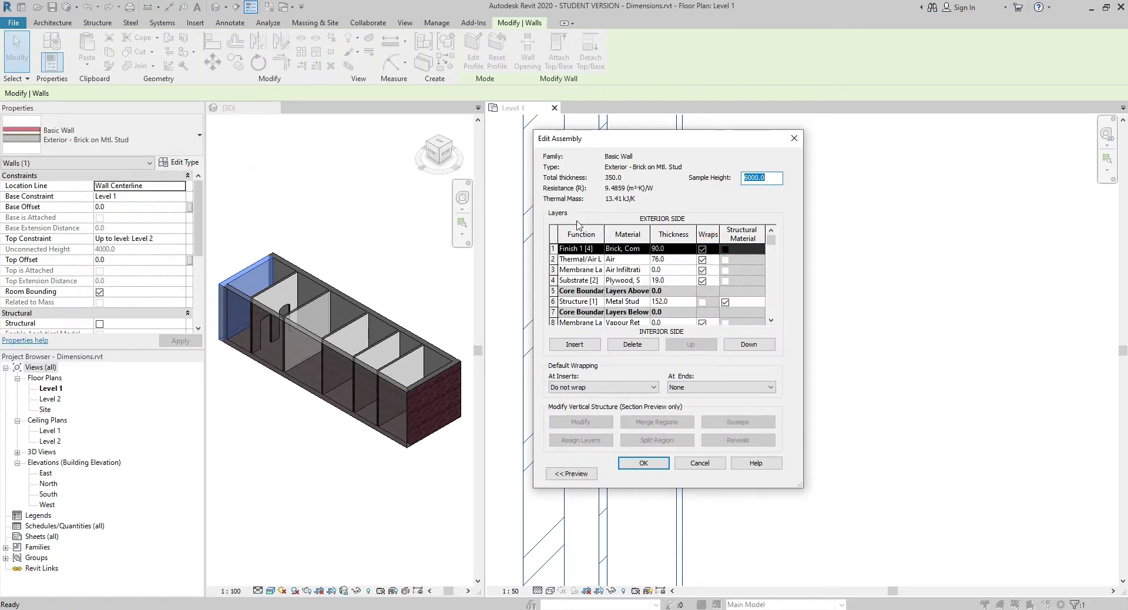
left_click(552, 300)
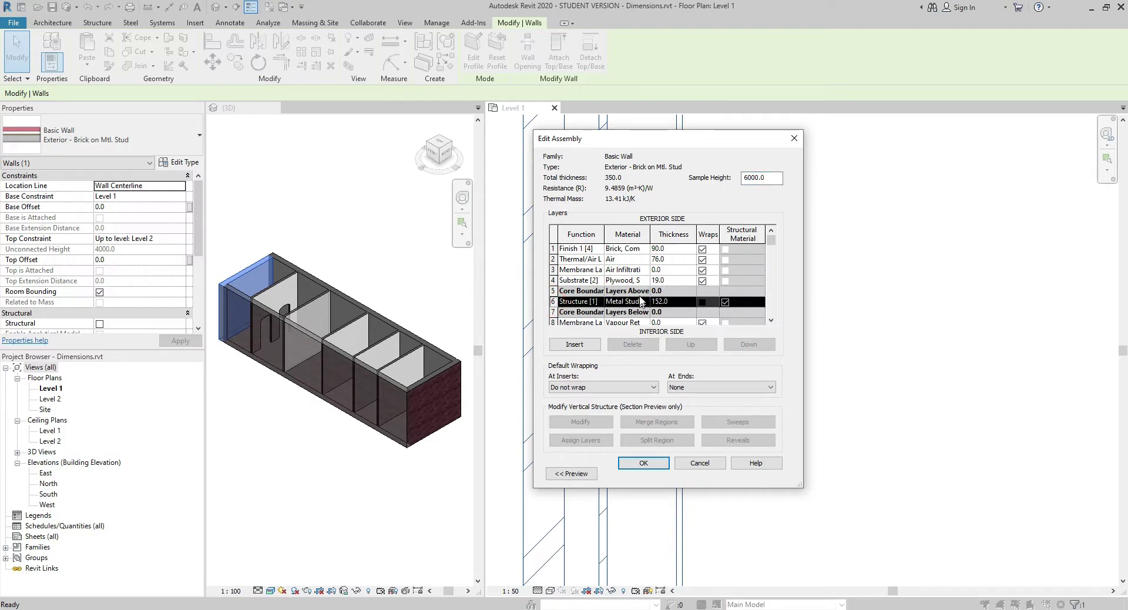
left_click(572, 473)
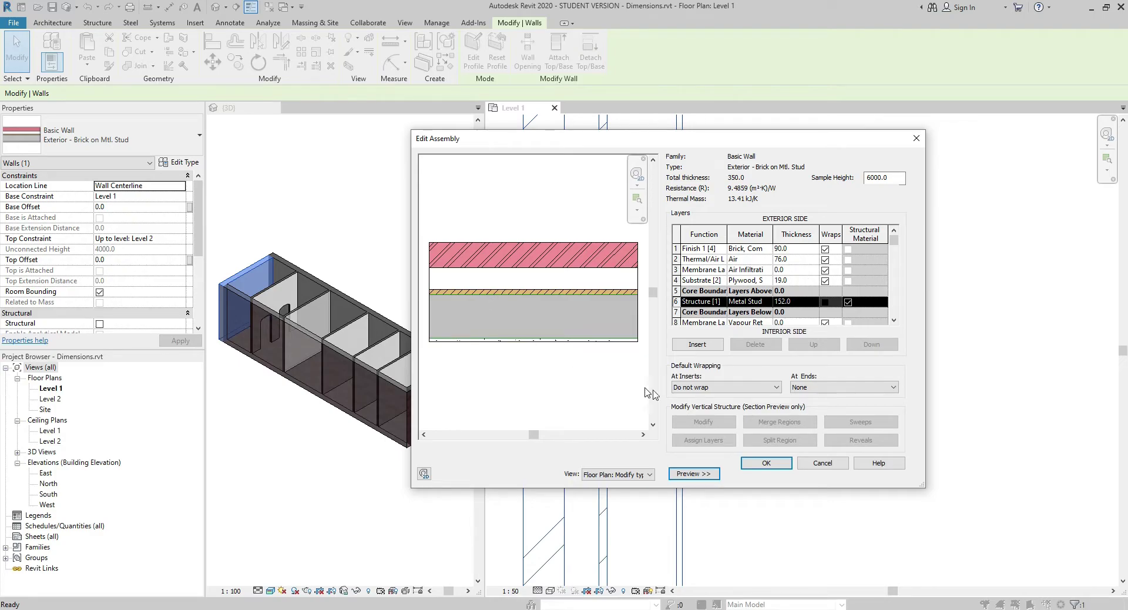
left_click(825, 462)
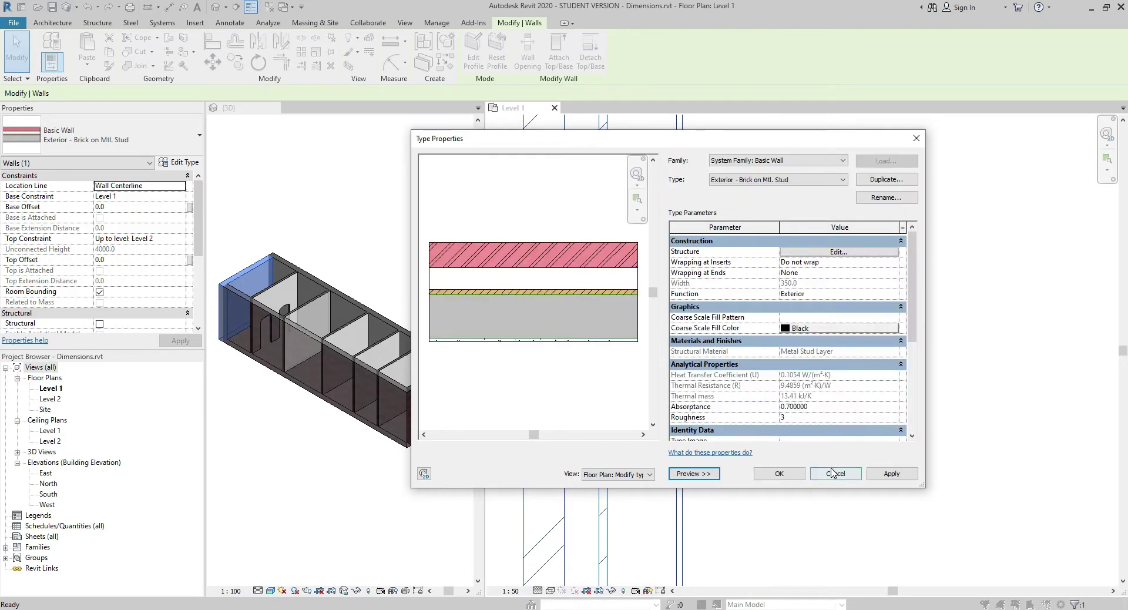
left_click(833, 473)
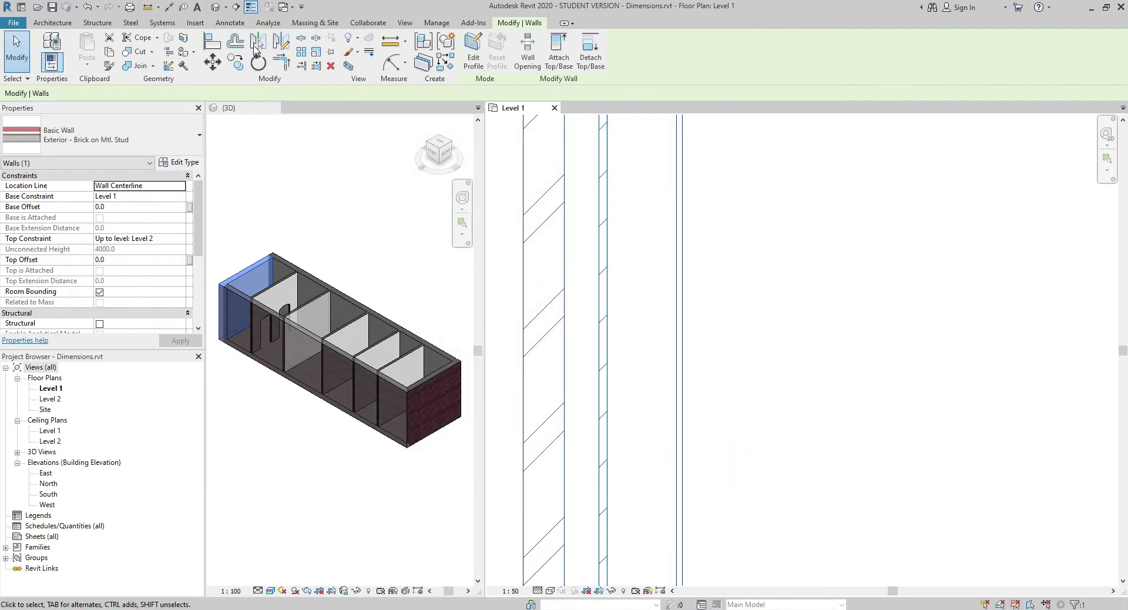
Restart the Aligned dimension tool with Faces of core as the wall reference
left_click(229, 22)
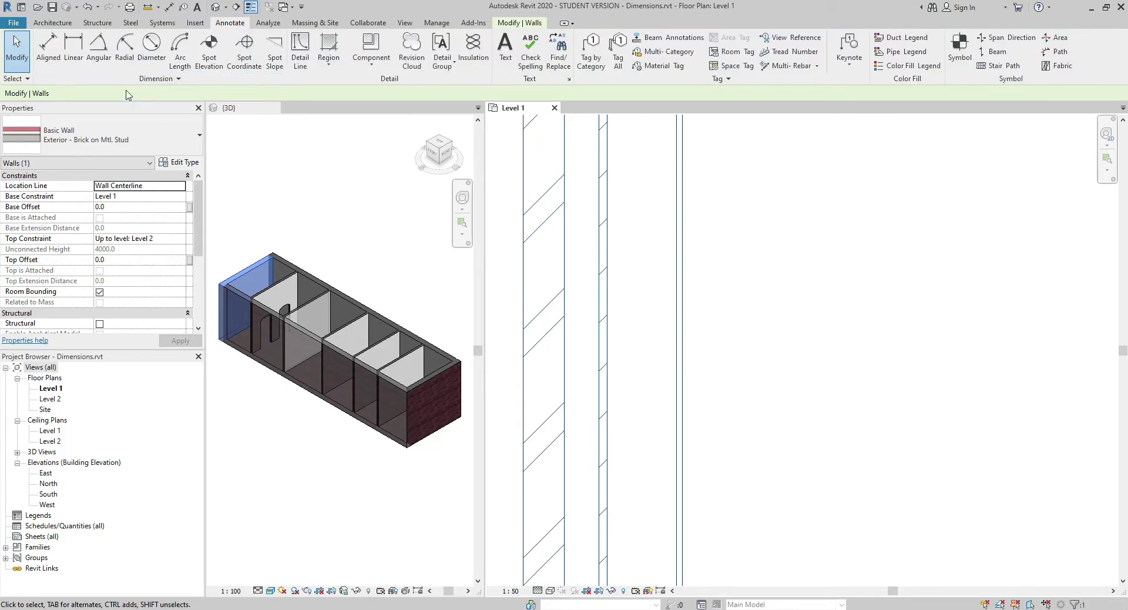
left_click(47, 50)
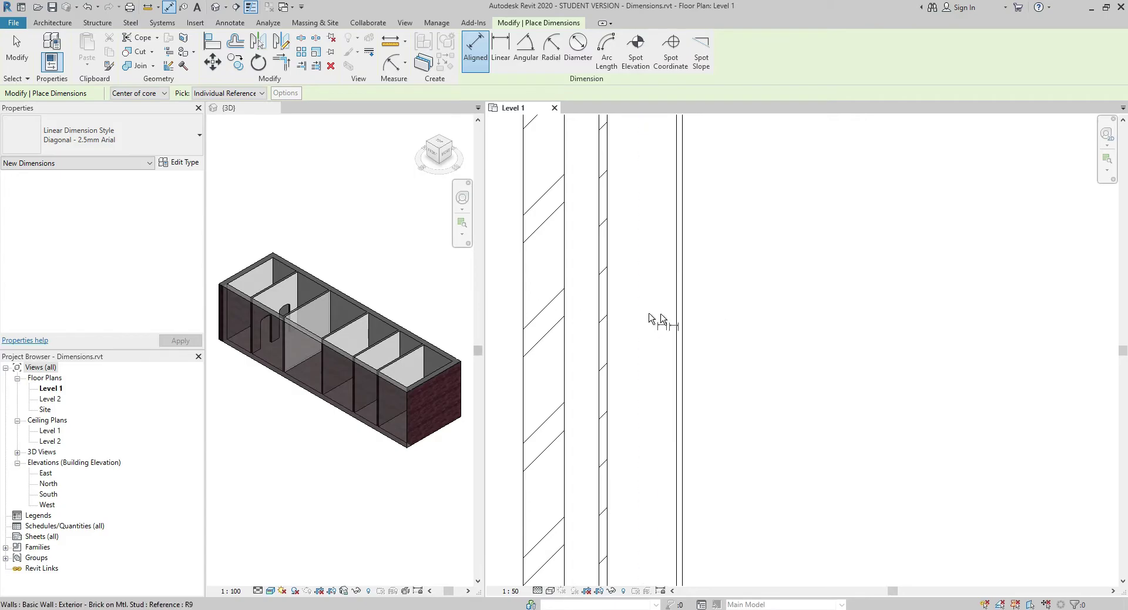
left_click(148, 95)
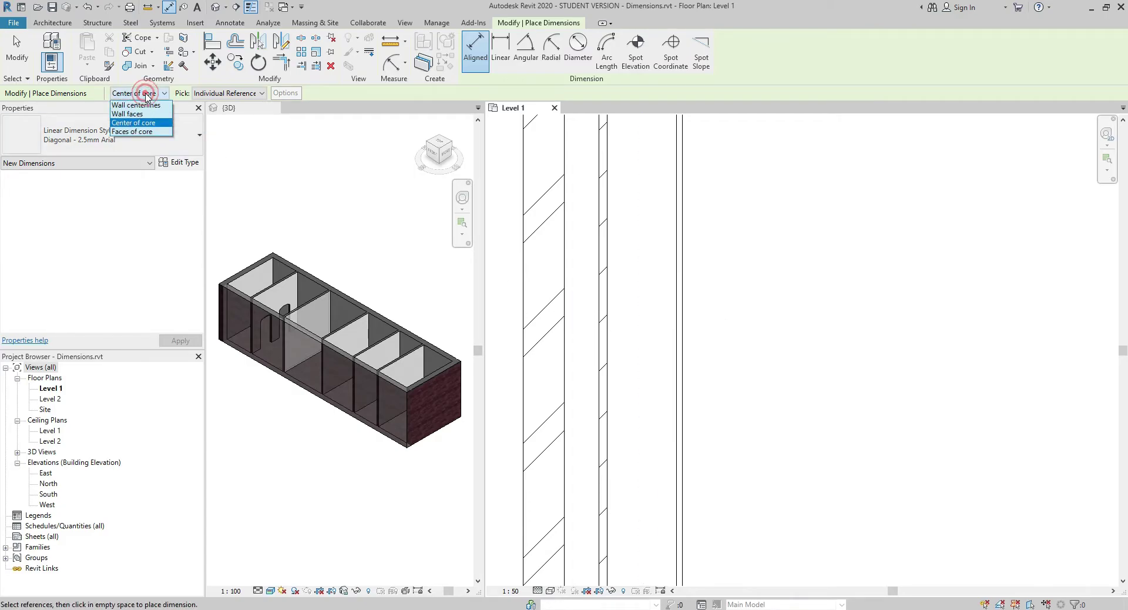
left_click(140, 131)
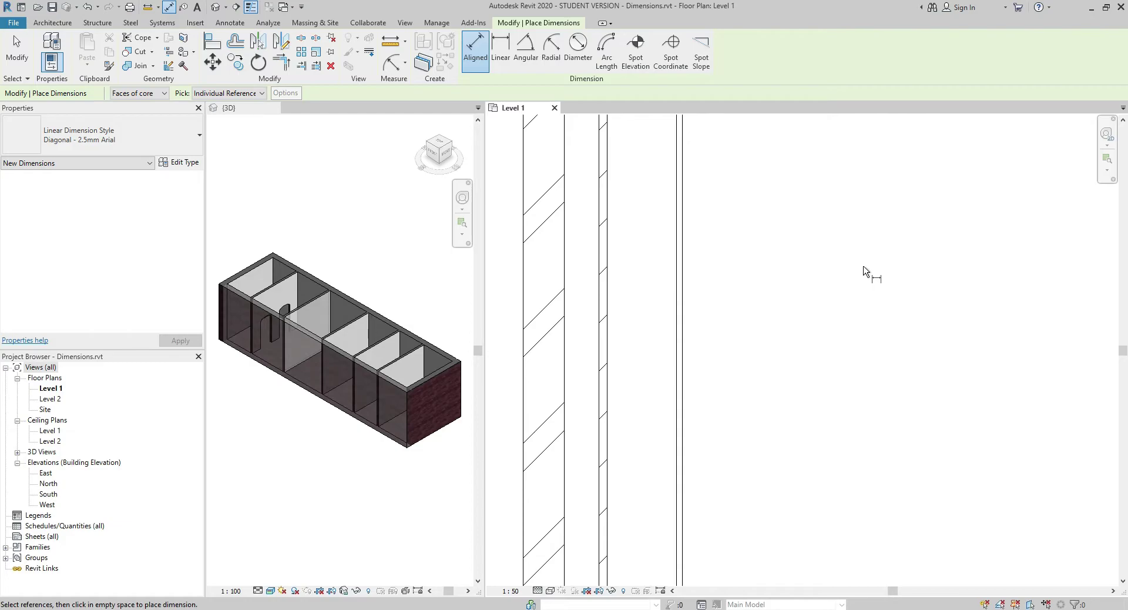
Exit dimensioning and zoom to fit the whole Level 1 plan with grids A–E
key("Escape")
key("Escape")
key("z")
key("f")
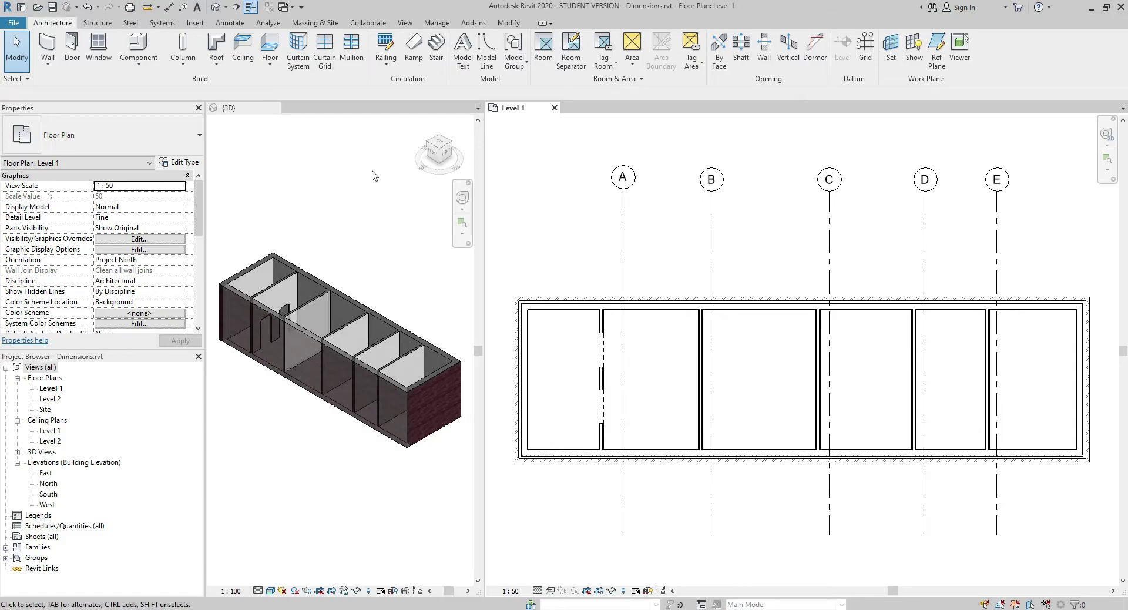
Restart Aligned dimensioning on Wall faces and review the Individual References versus Entire Walls pick options
left_click(229, 23)
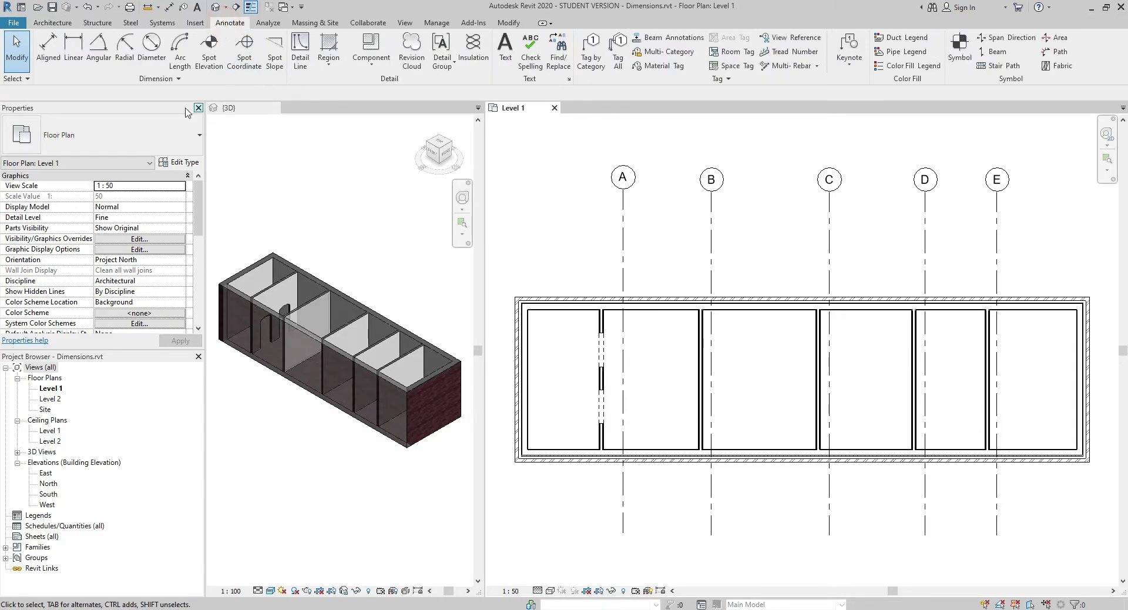
left_click(50, 52)
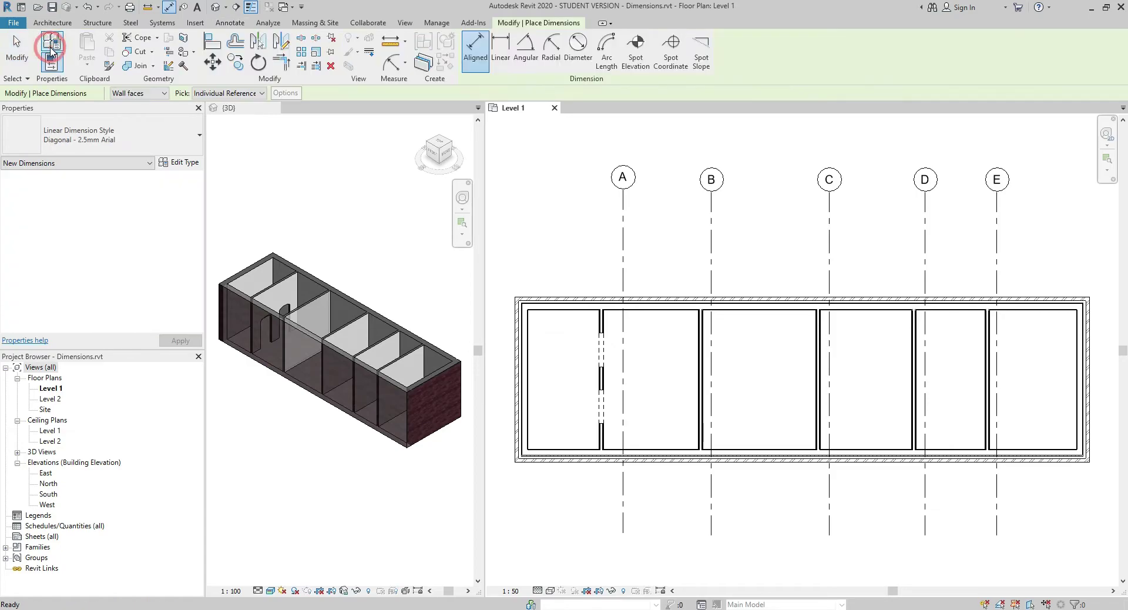
left_click(164, 94)
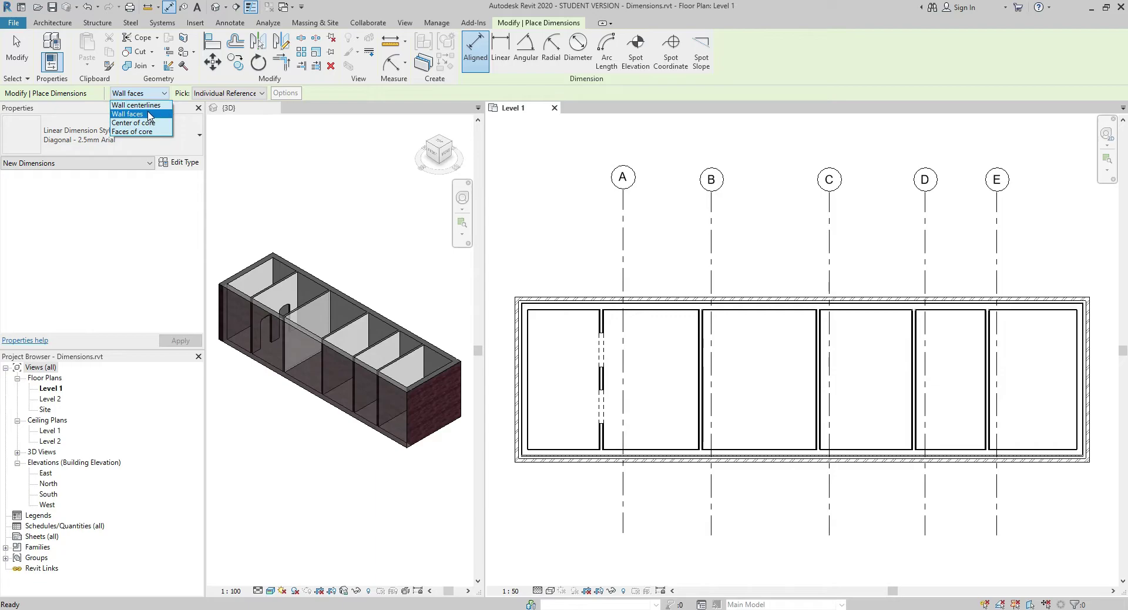
left_click(147, 114)
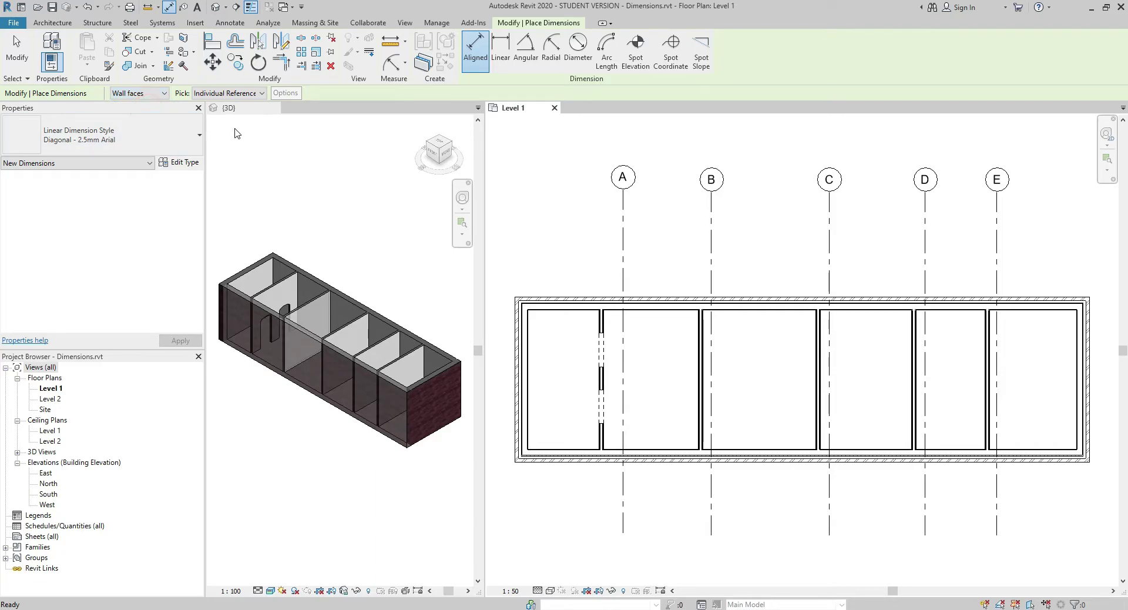
left_click(262, 94)
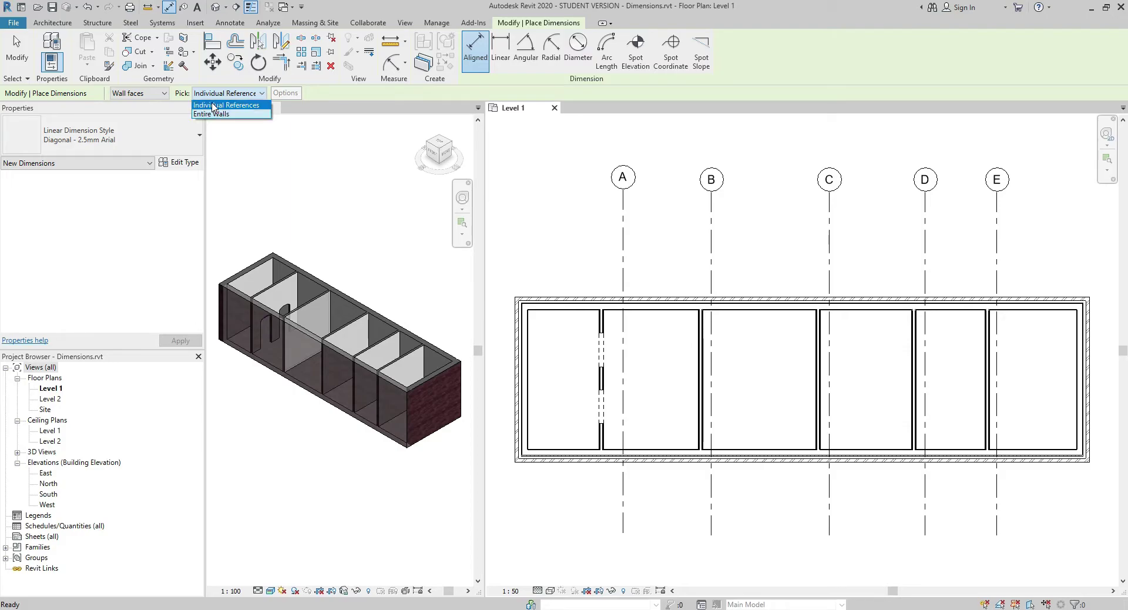
left_click(243, 105)
scroll(526, 309, "up", 5)
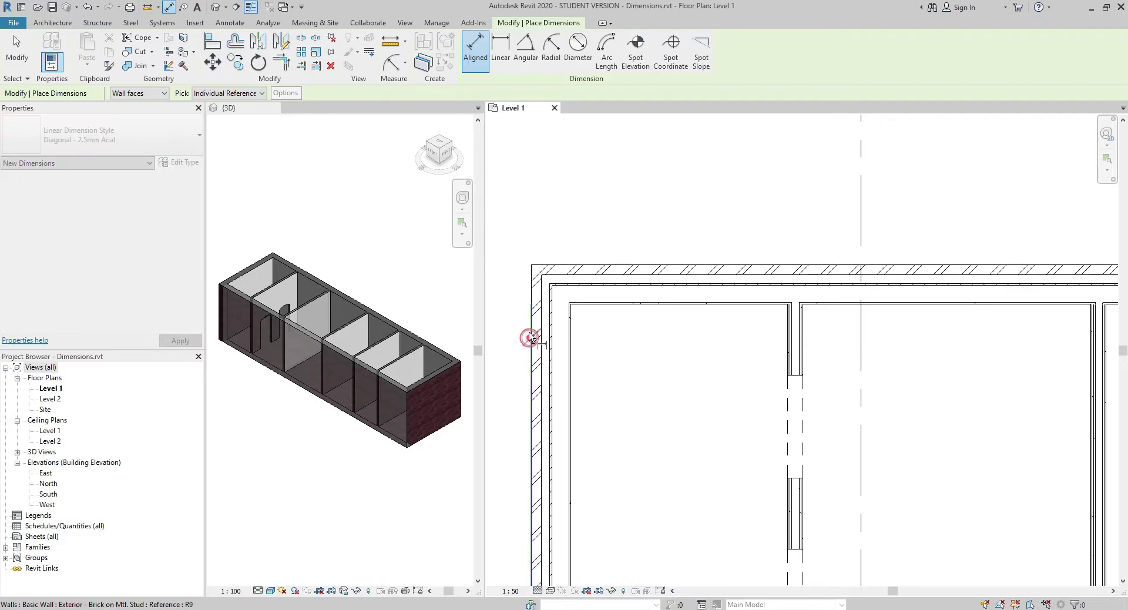
scroll(528, 332, "down", 3)
scroll(528, 332, "down", 2)
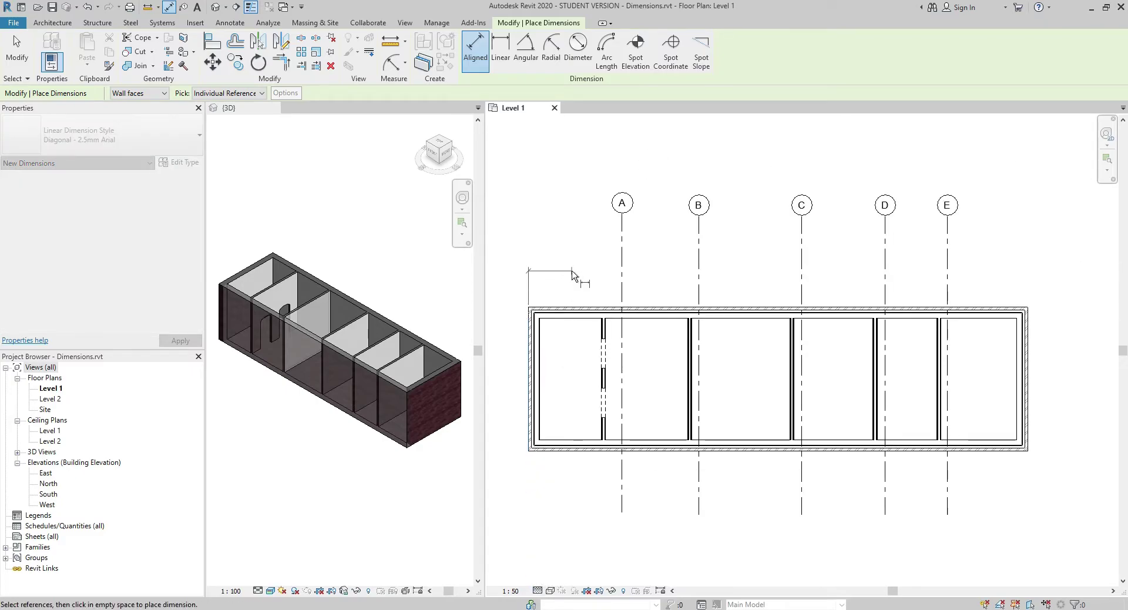
middle_click_drag(587, 284, 575, 283)
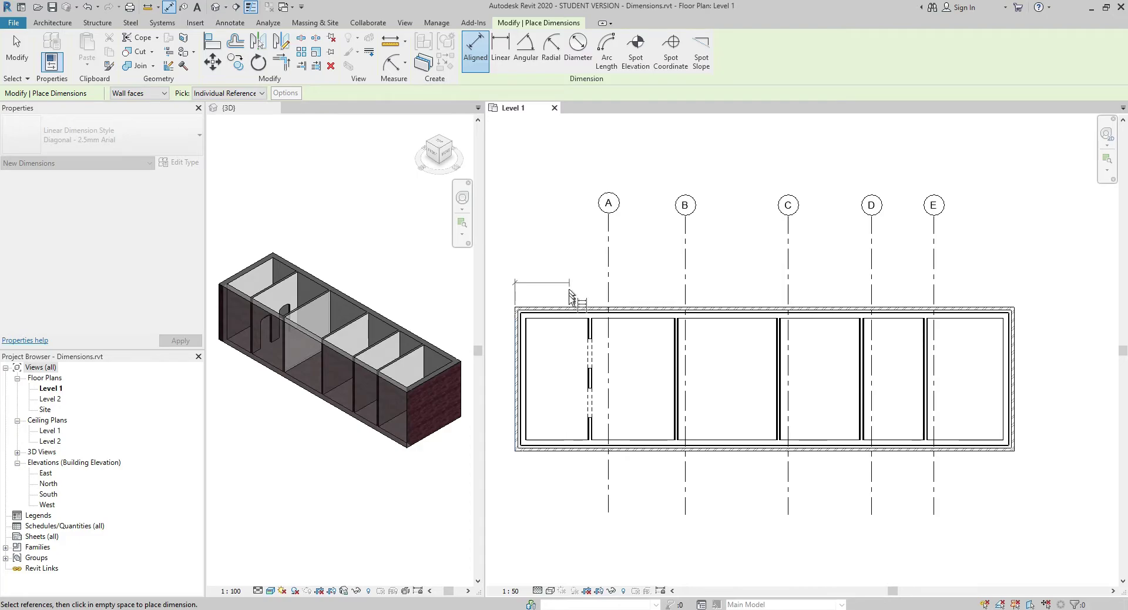
scroll(576, 306, "up", 5)
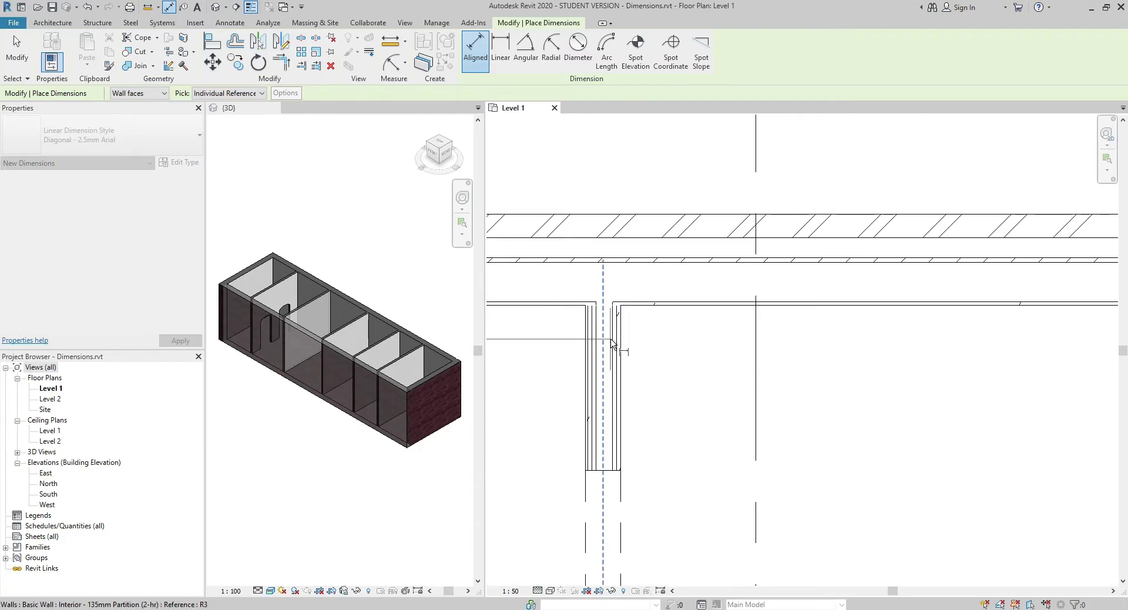
scroll(605, 352, "up", 2)
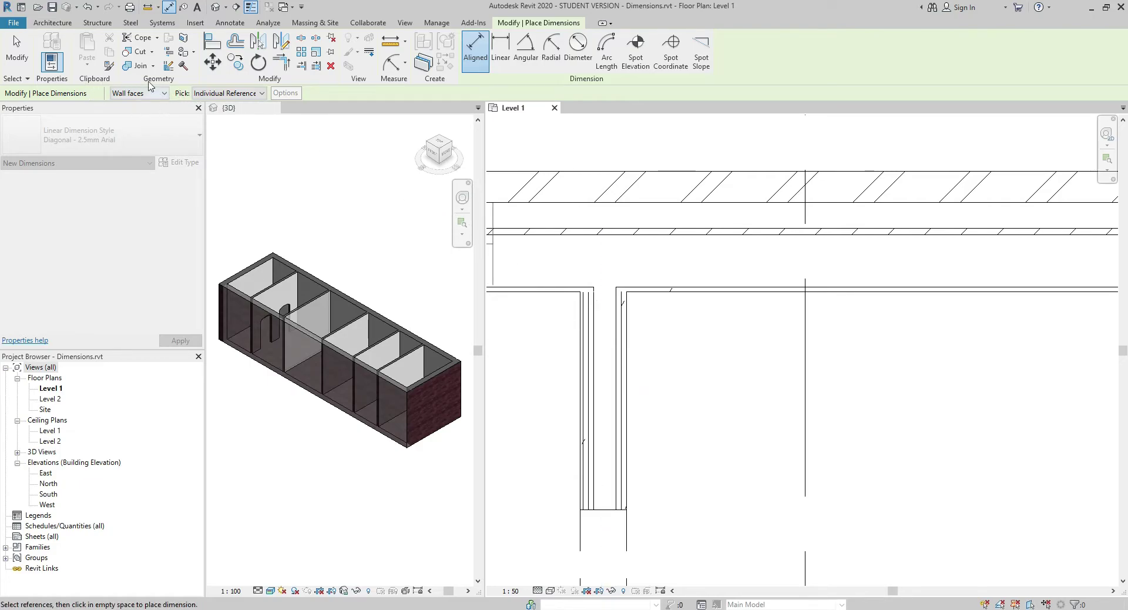
scroll(563, 345, "up", 1)
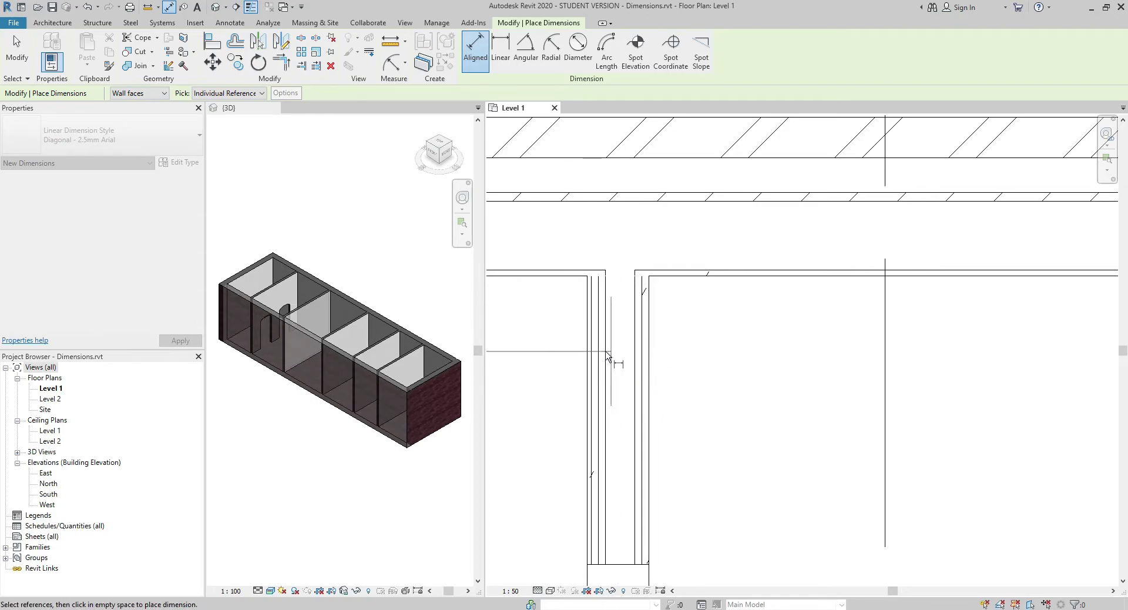
scroll(666, 351, "down", 5)
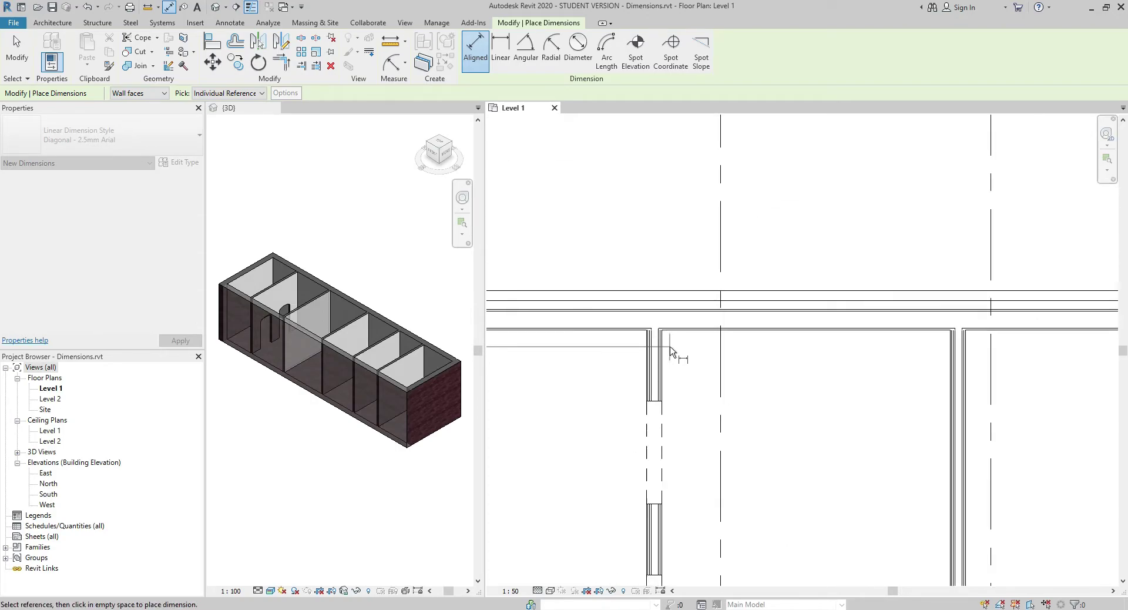
Dimension the walls at grids B, C, D, E and the right exterior wall to centerlines, placing the string above the plan
left_click(164, 92)
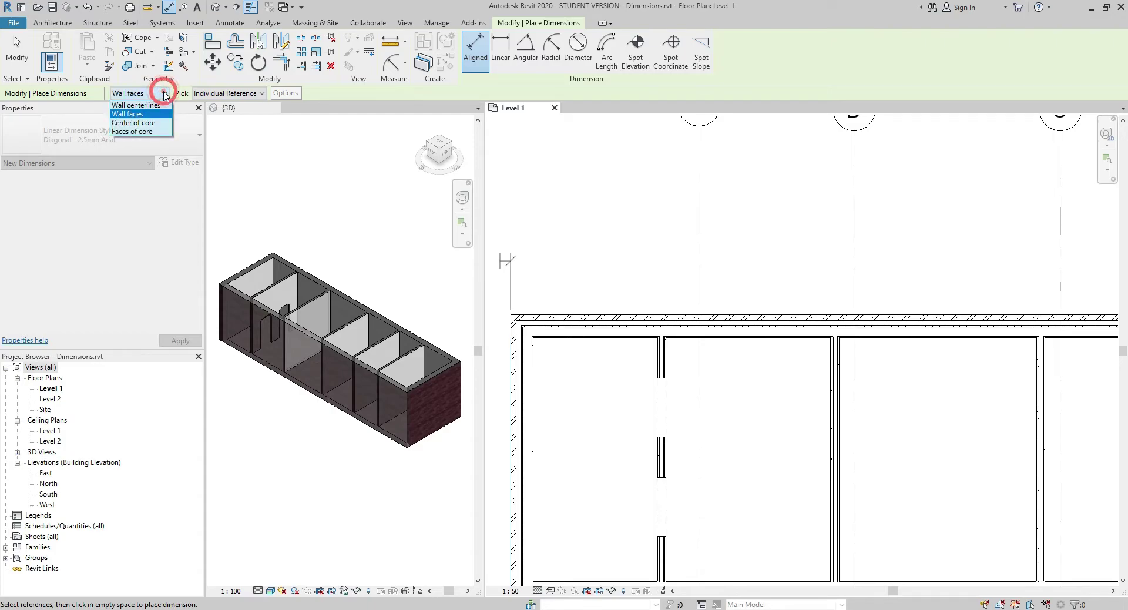
left_click(135, 106)
scroll(597, 252, "down", 4)
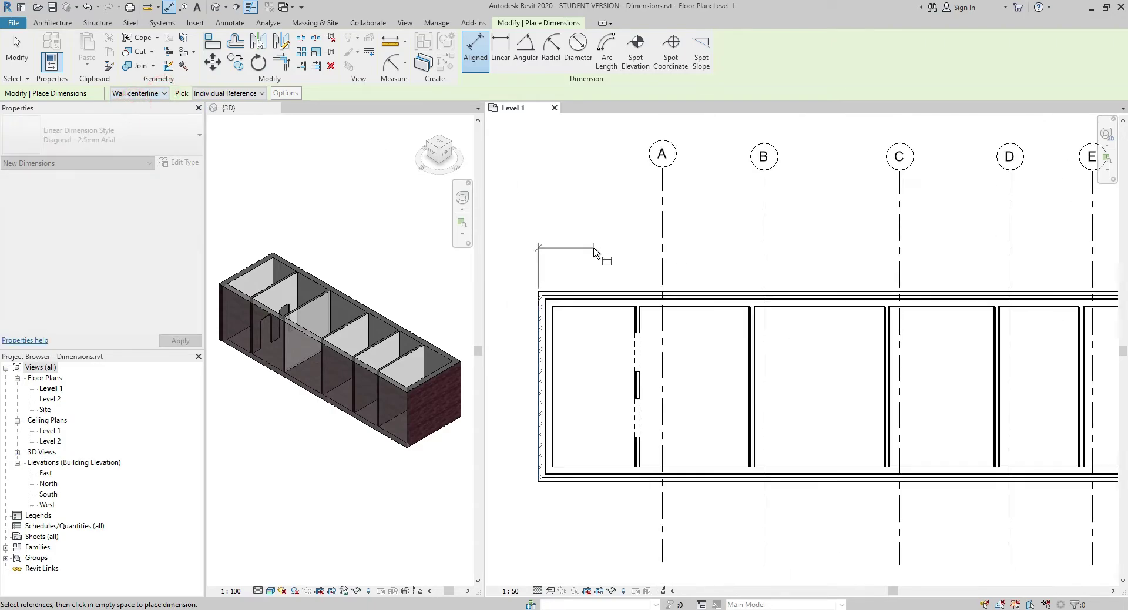
left_click(639, 308)
left_click(728, 312)
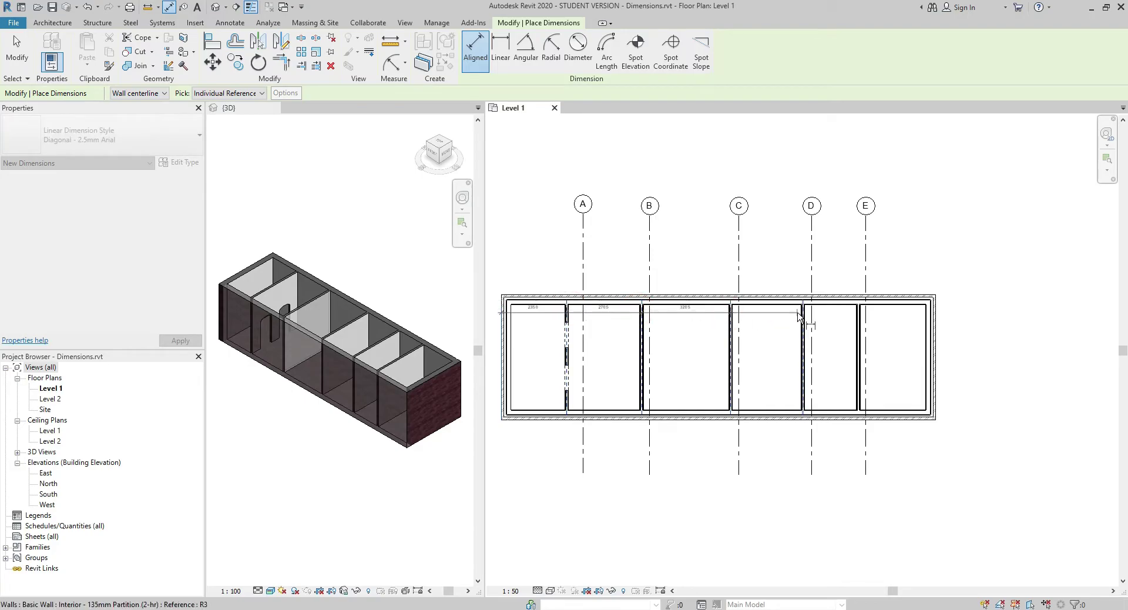
left_click(801, 314)
left_click(856, 315)
left_click(931, 320)
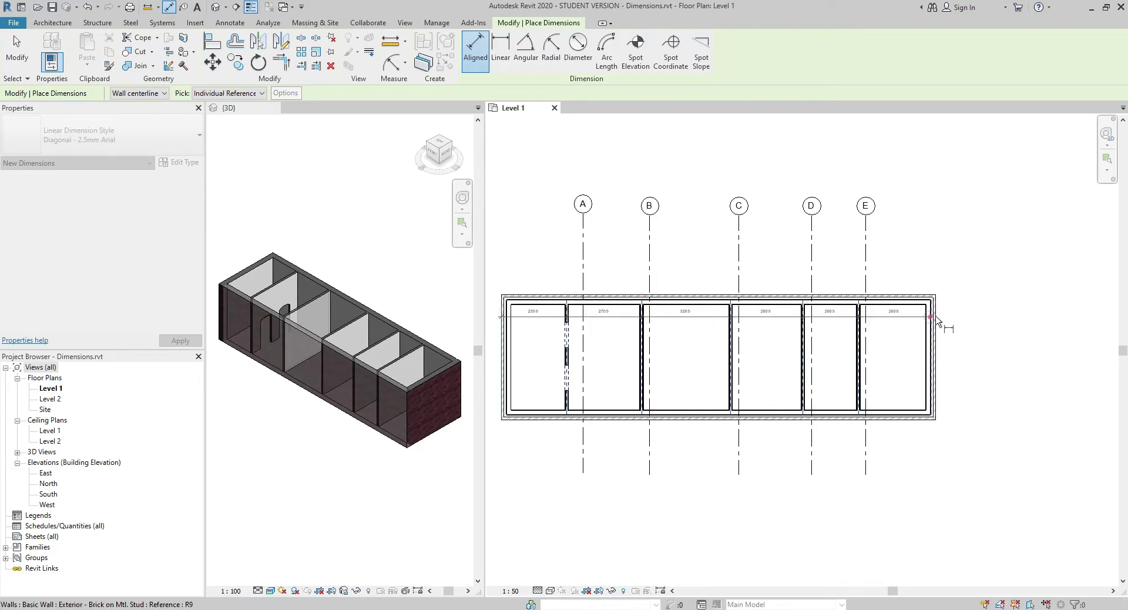
left_click(979, 274)
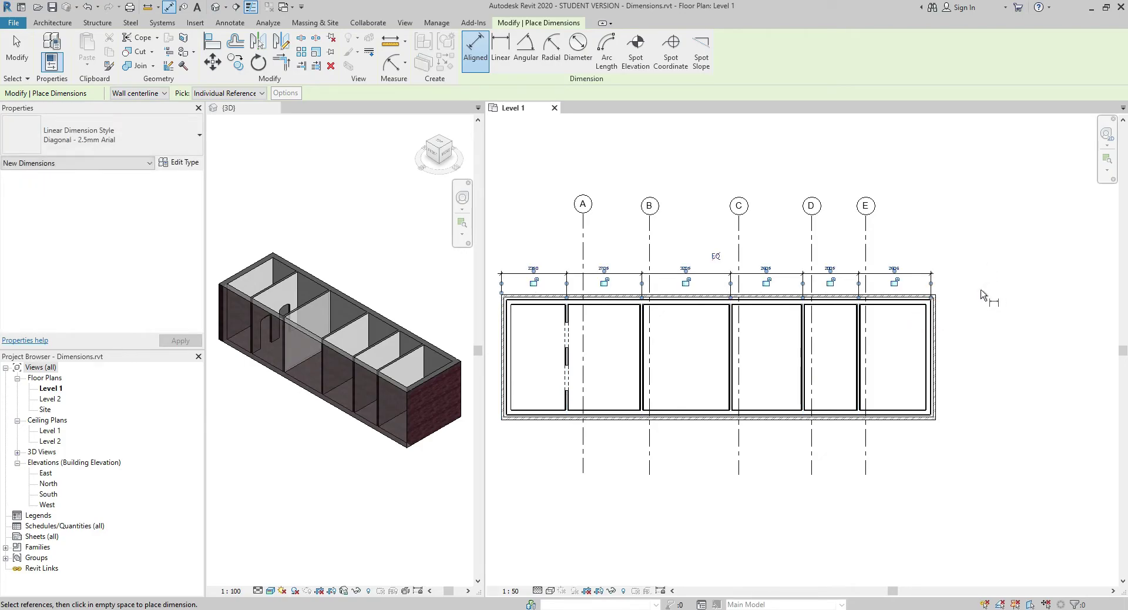
key("Escape")
key("Escape")
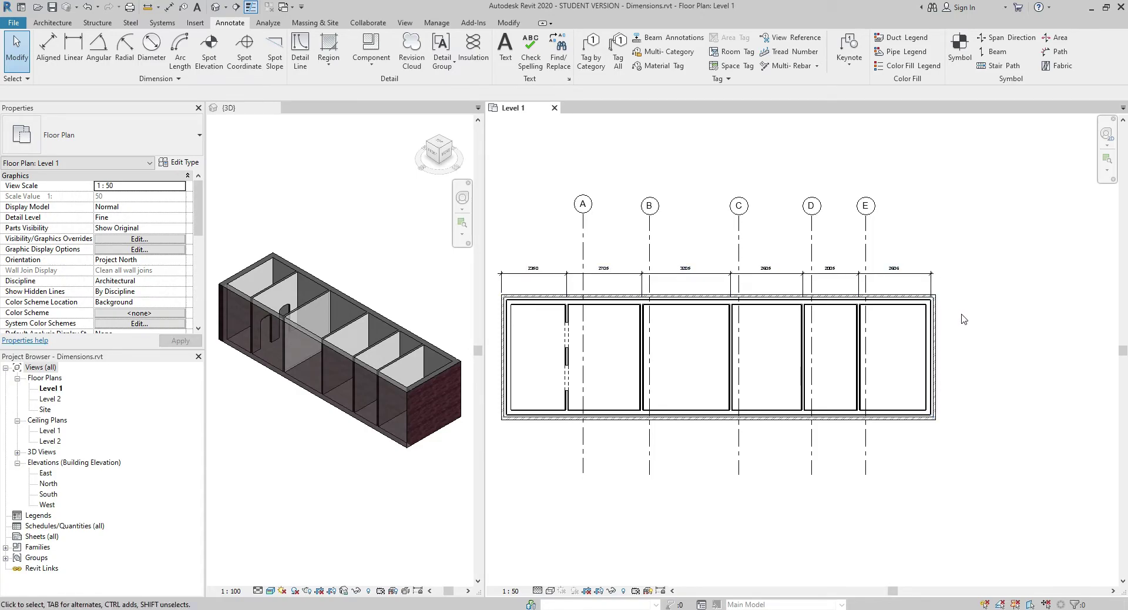
Set the wall string to prefer Wall faces and drag its right witness line onto the outer wall face
scroll(957, 276, "up", 8)
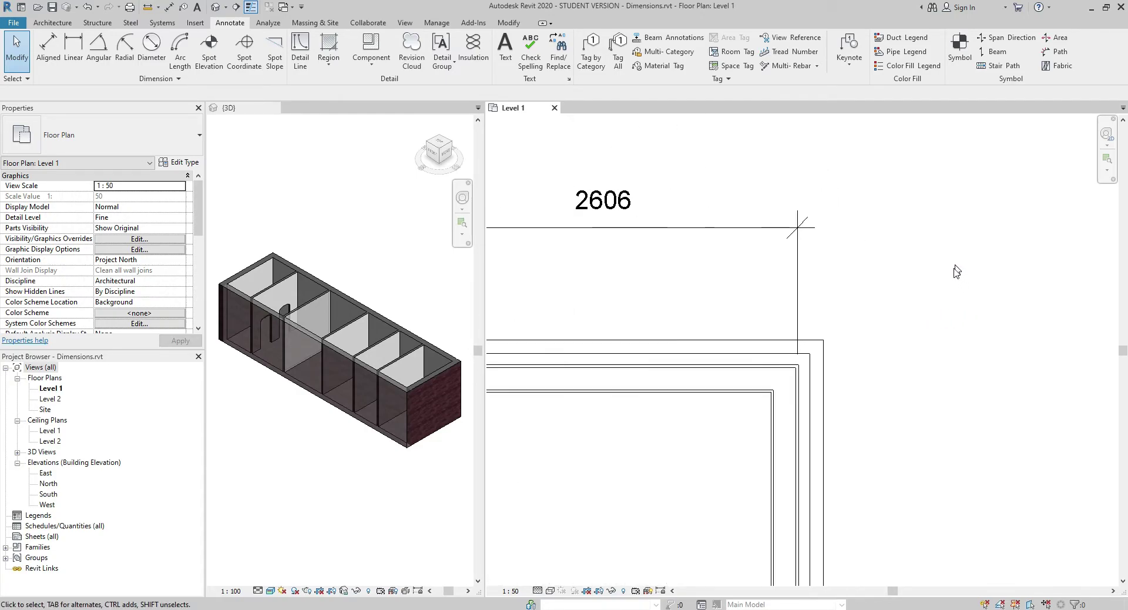
middle_click_drag(954, 270, 942, 300)
scroll(940, 299, "up", 1)
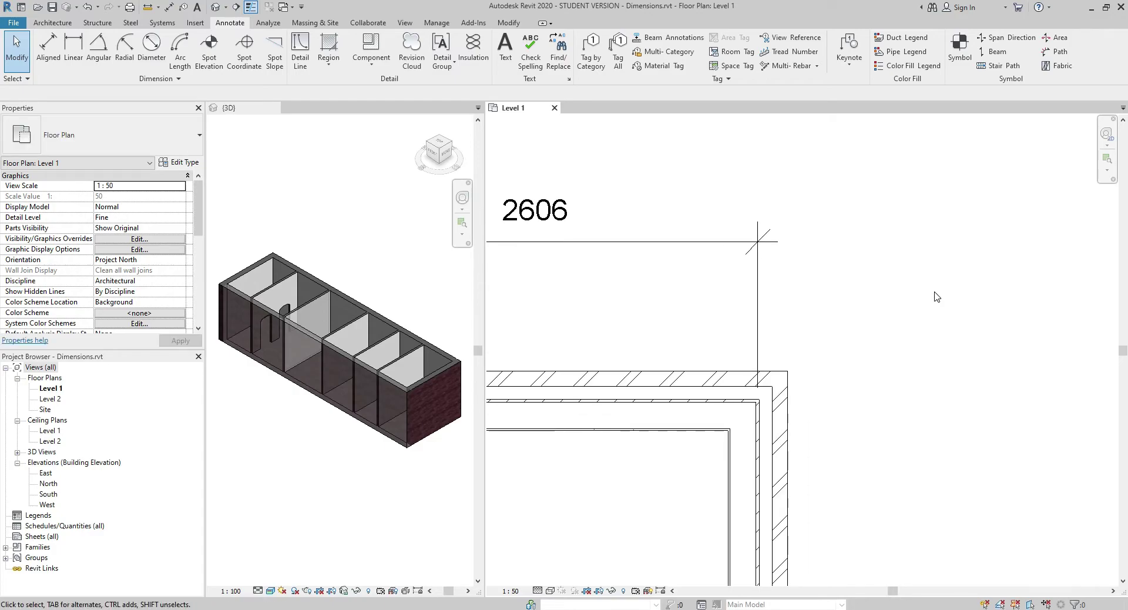
left_click(685, 243)
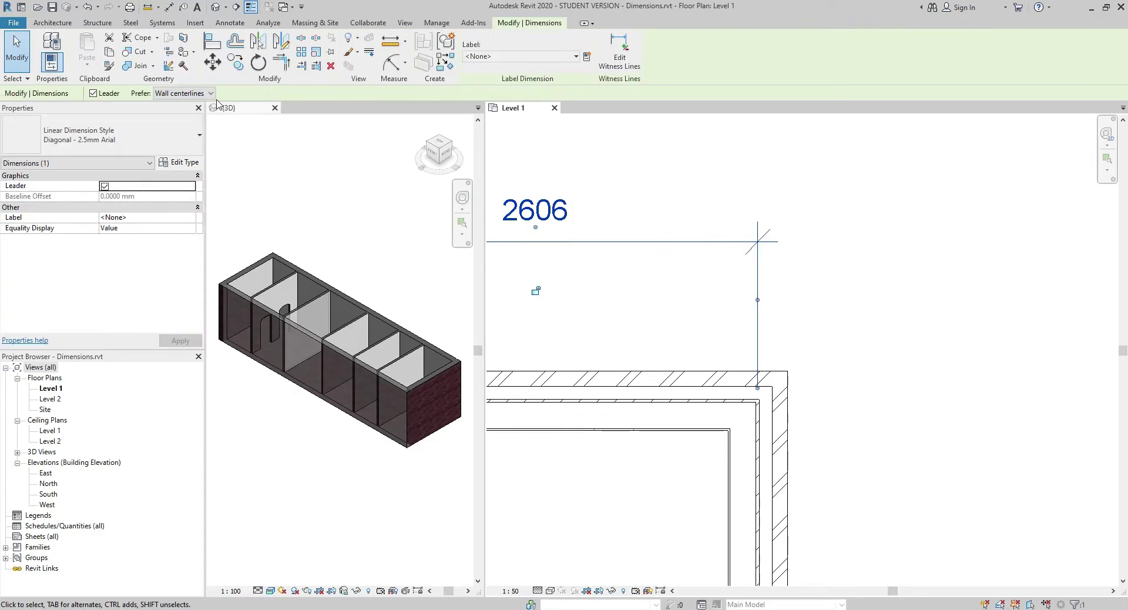
left_click(212, 93)
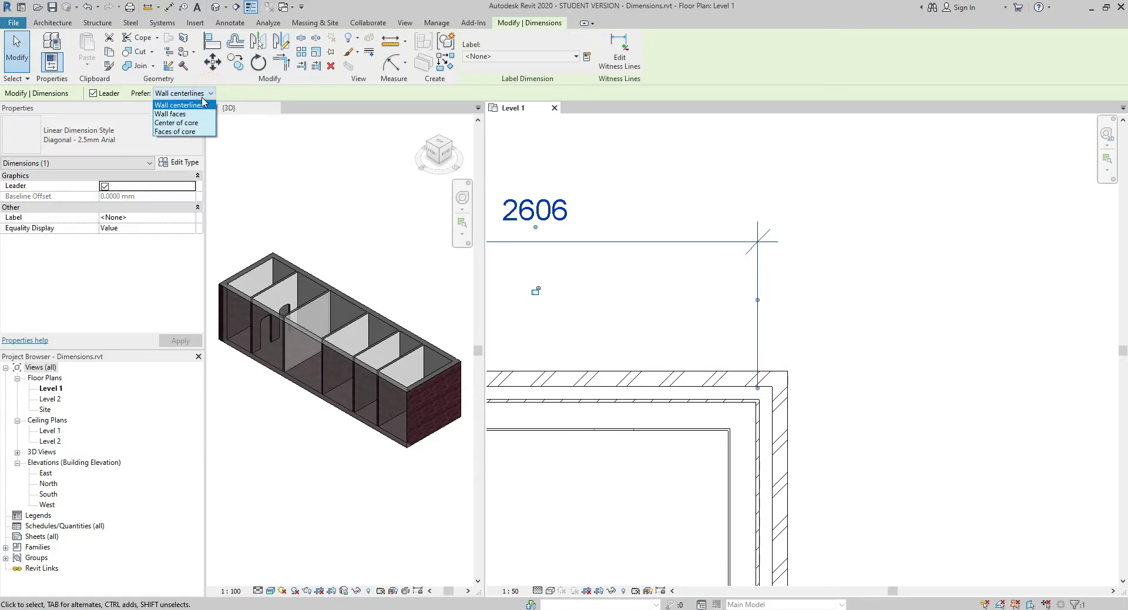
left_click(195, 114)
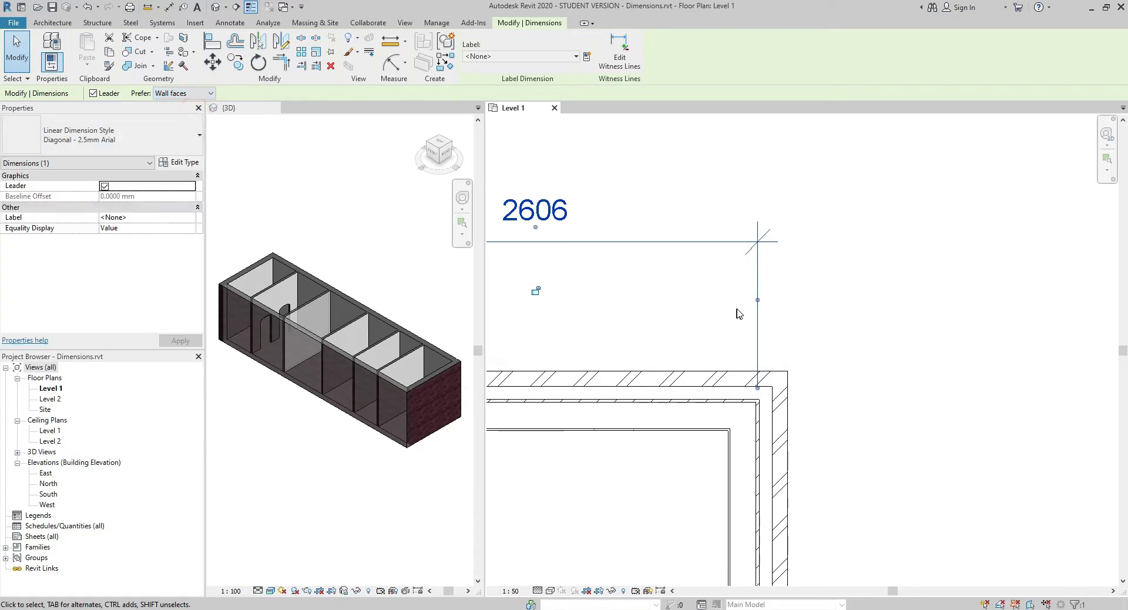
left_click_drag(757, 300, 793, 484)
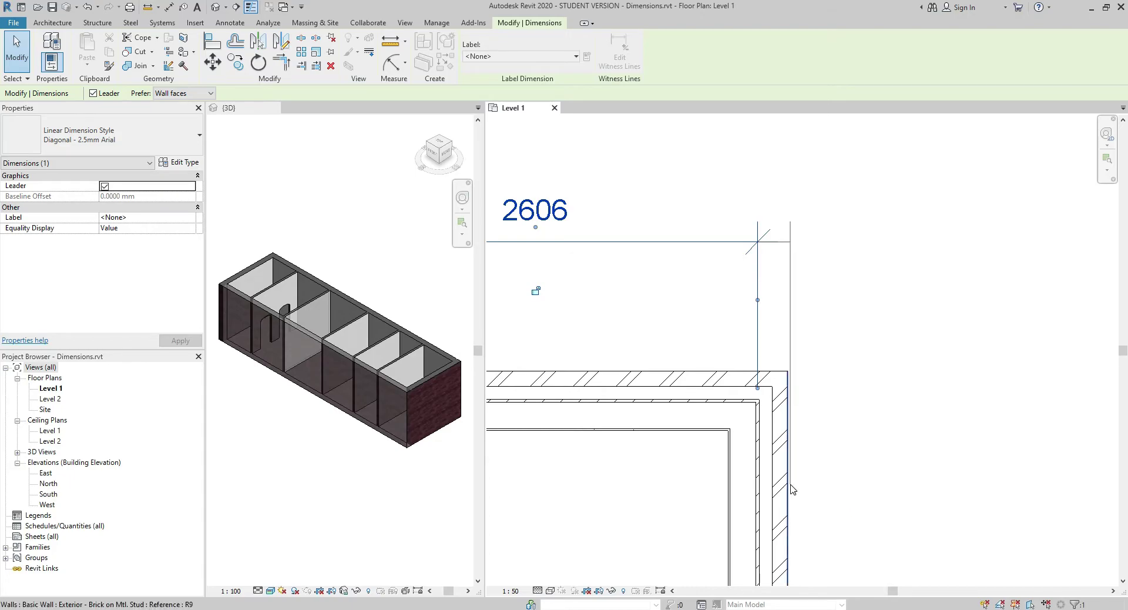
left_click(891, 385)
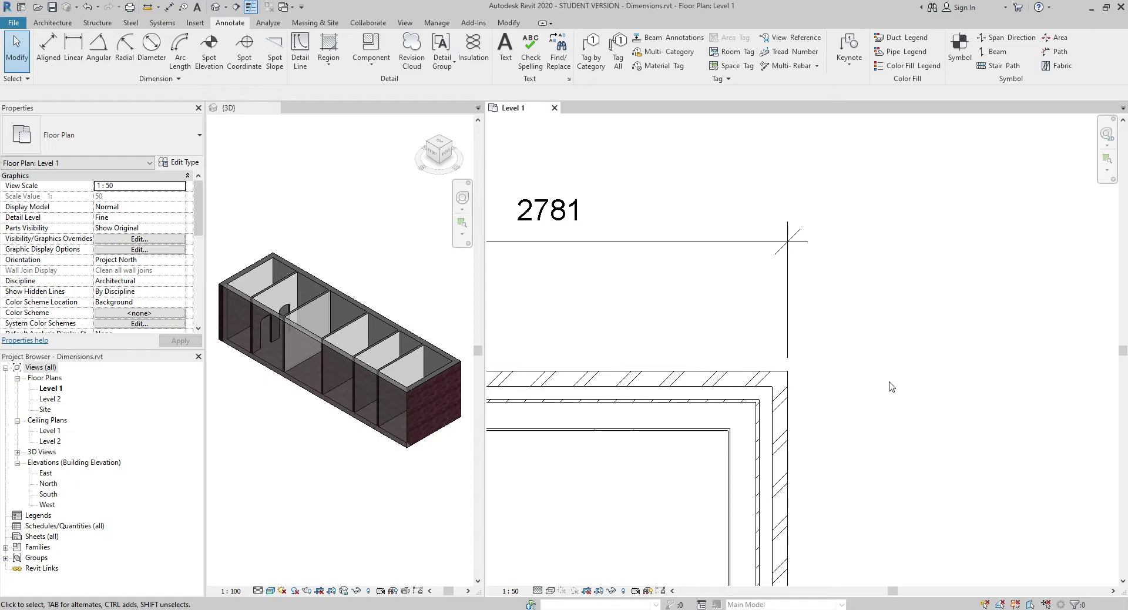
Adjust the right witness line on the wall face so the end segment reads 2781
left_click(707, 242)
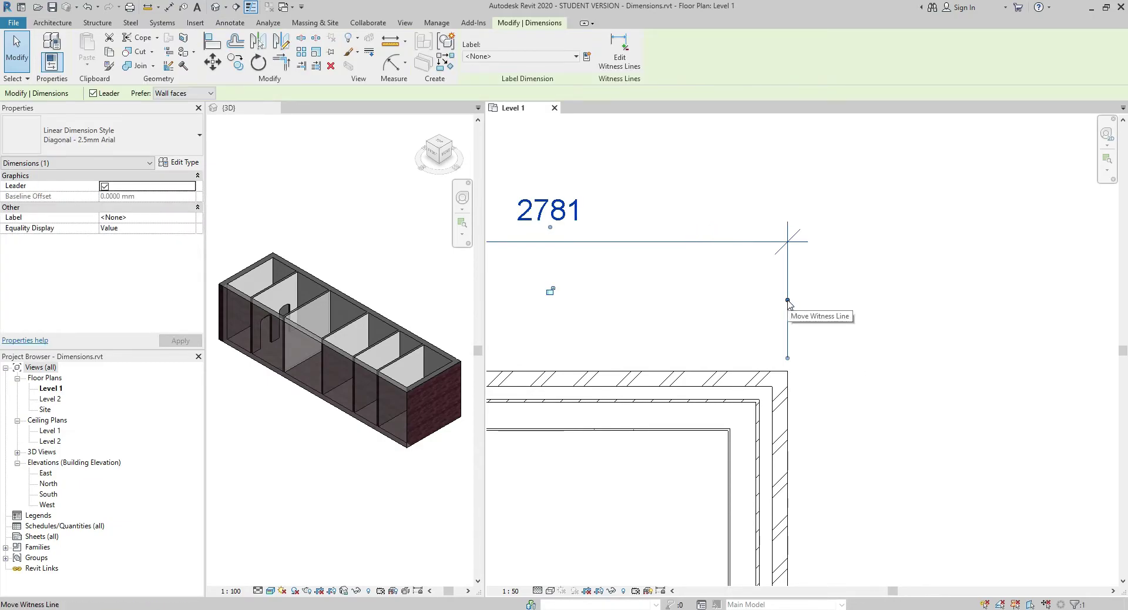
mouse_move(788, 301)
left_mouse_down()
mouse_move(727, 300)
mouse_move(794, 298)
left_mouse_up()
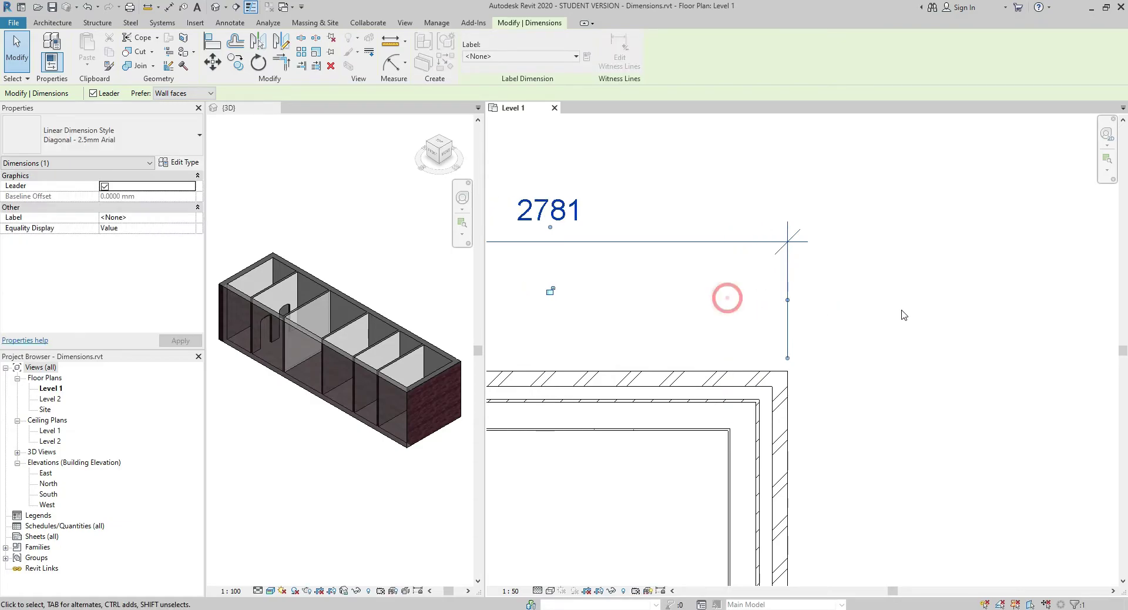
left_click(903, 315)
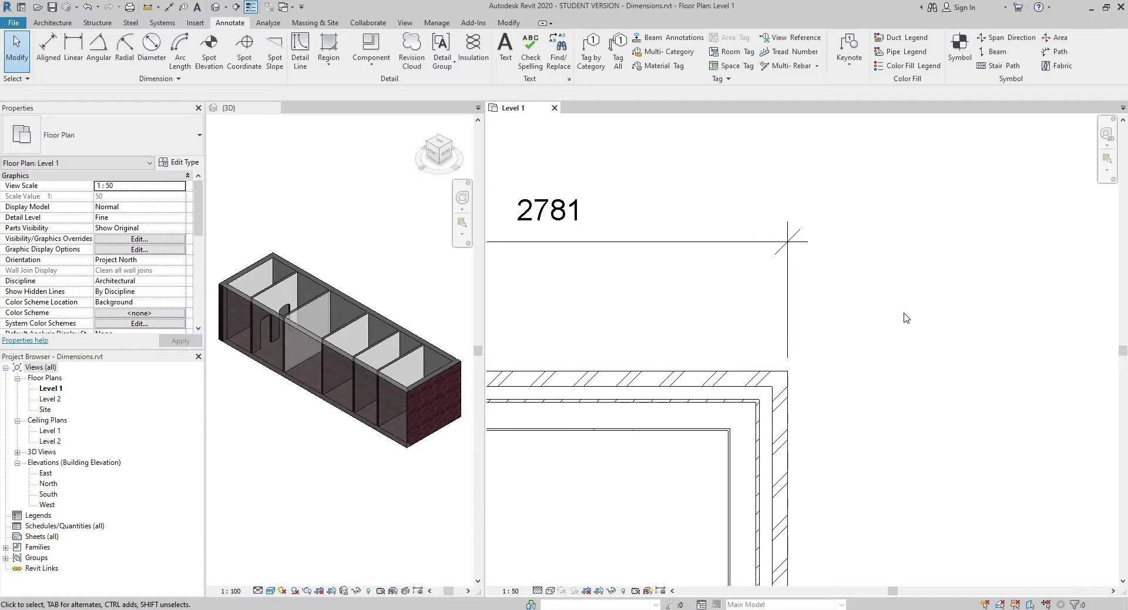
scroll(901, 313, "down", 5)
middle_click_drag(817, 341, 873, 358)
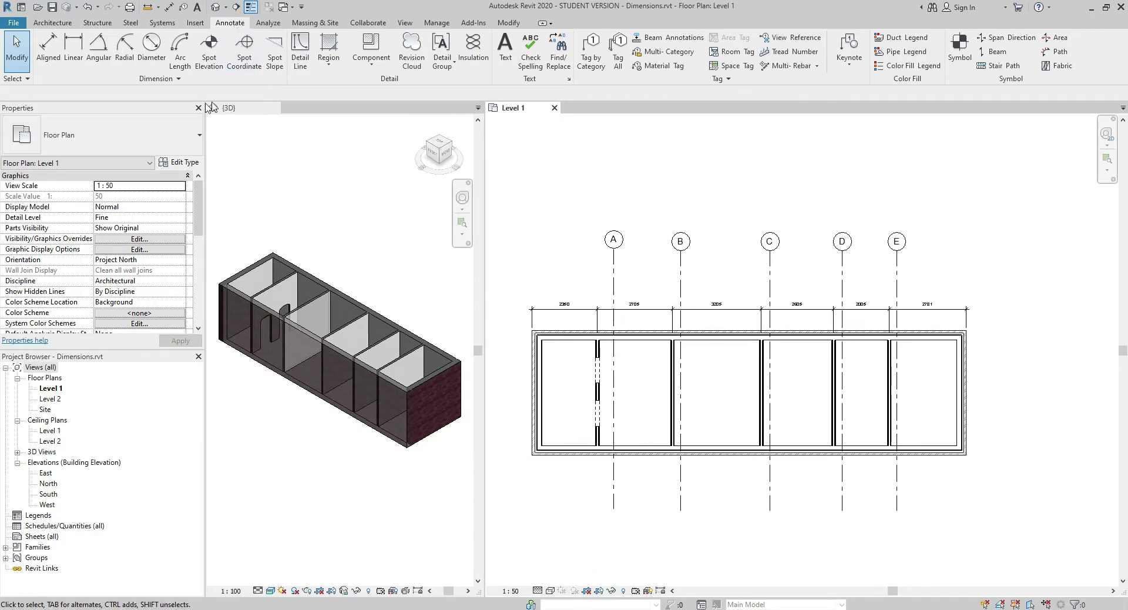
Add an overall 15300 dimension between the left and right exterior wall centerlines above the wall string
left_click(53, 49)
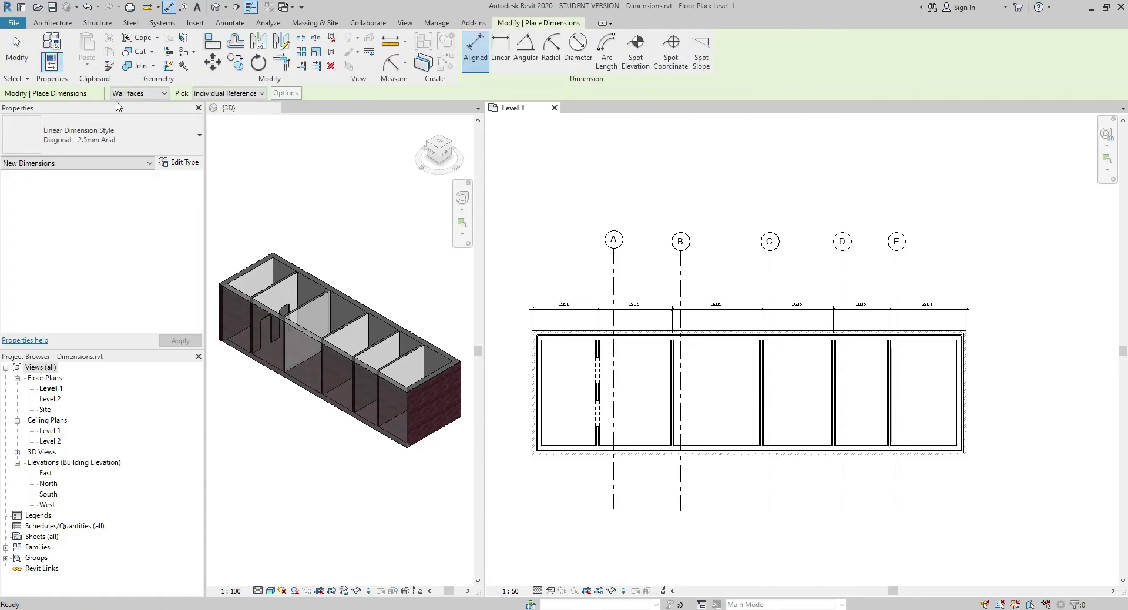
left_click(163, 93)
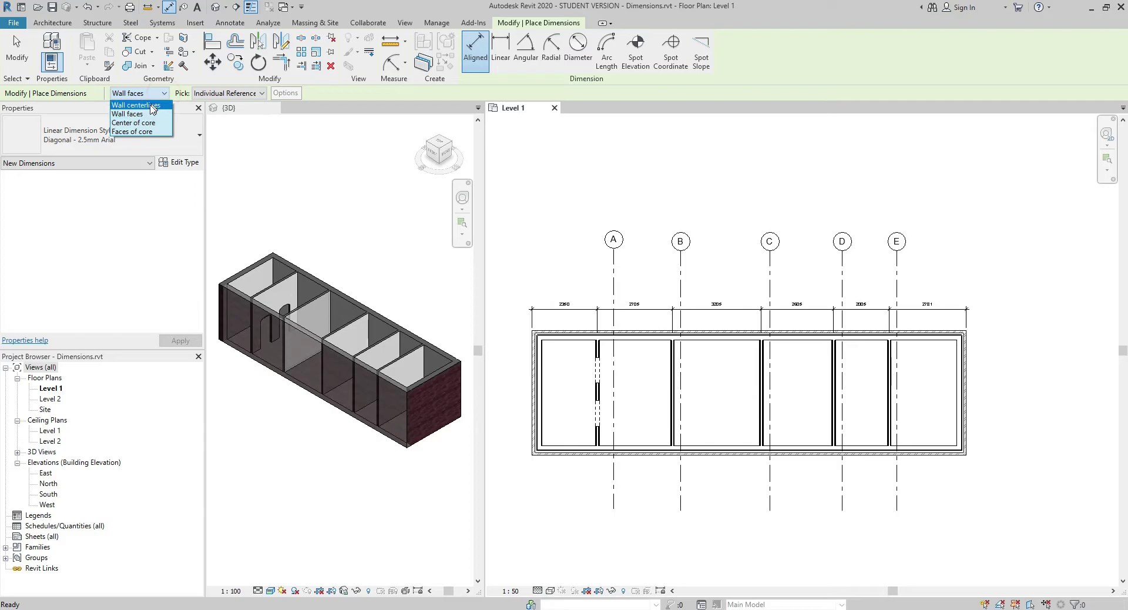
left_click(138, 106)
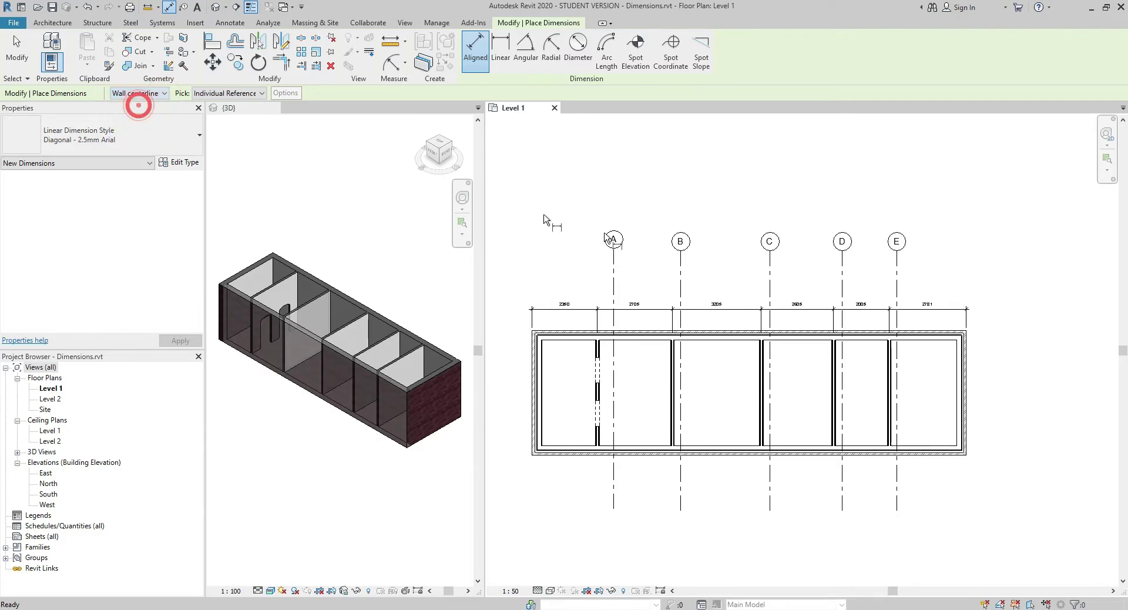
left_click(965, 355)
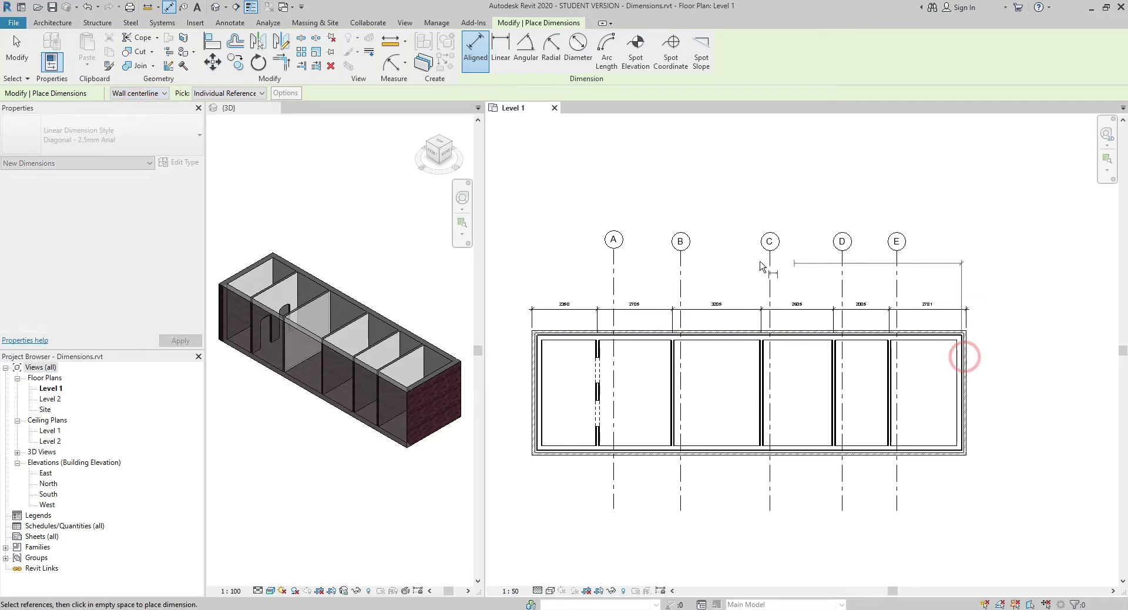
left_click(538, 343)
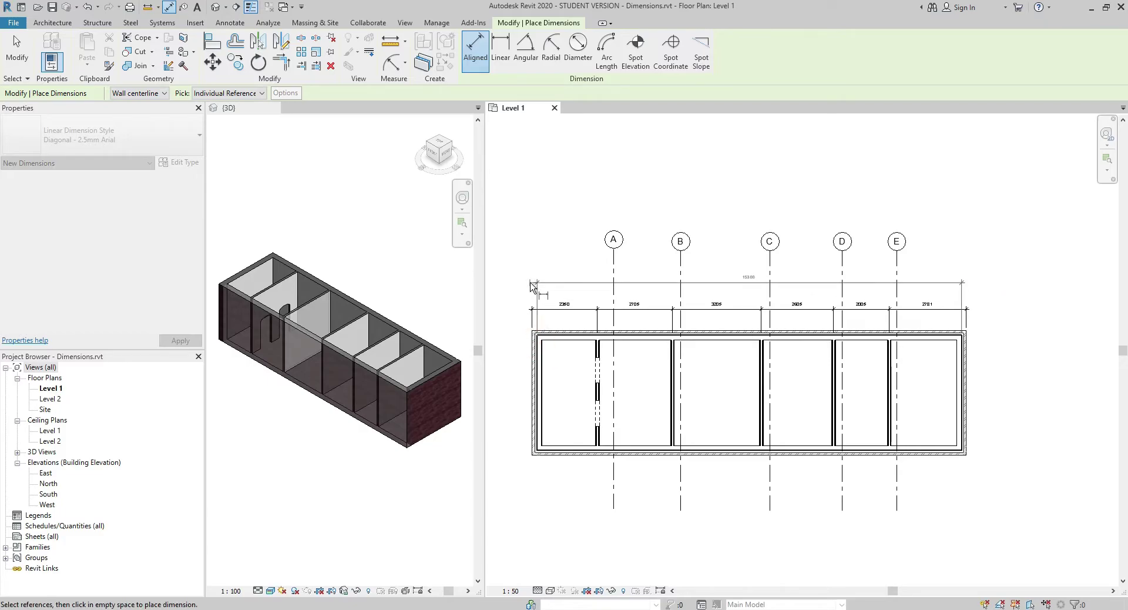
left_click(530, 283)
key("Escape")
key("Escape")
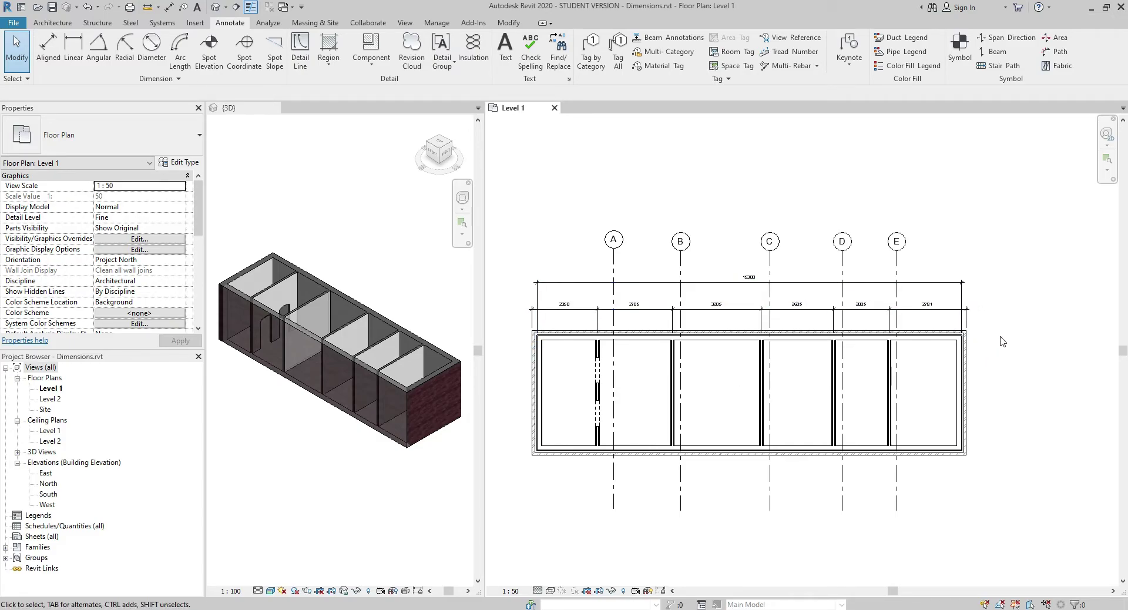
Set the overall dimension to prefer Wall faces and snap its right end to the exterior wall face
scroll(1000, 328, "up", 5)
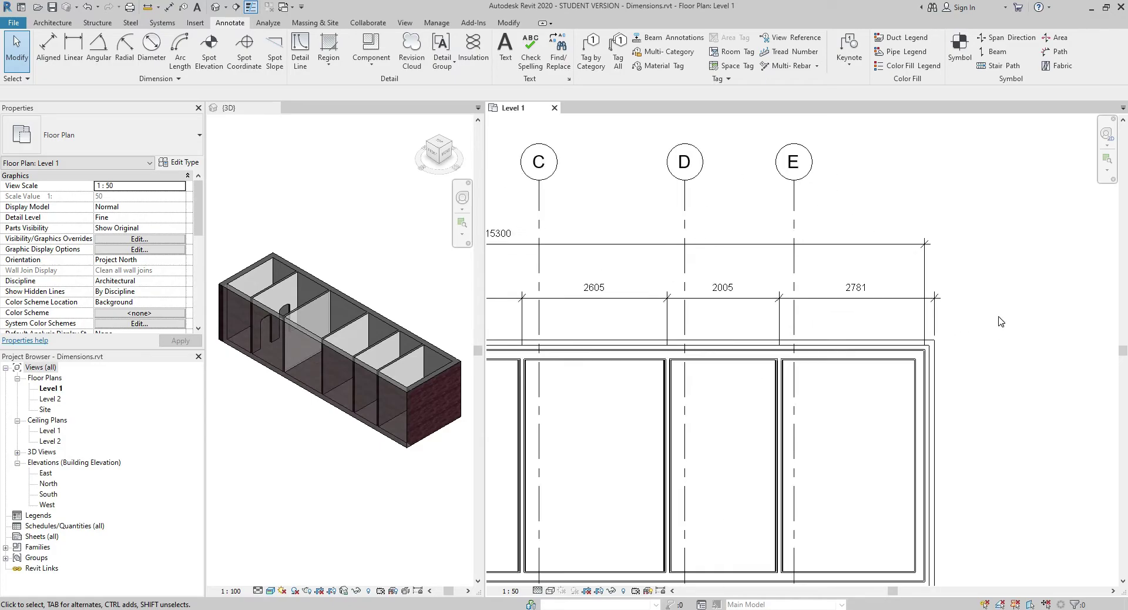
left_click(812, 196)
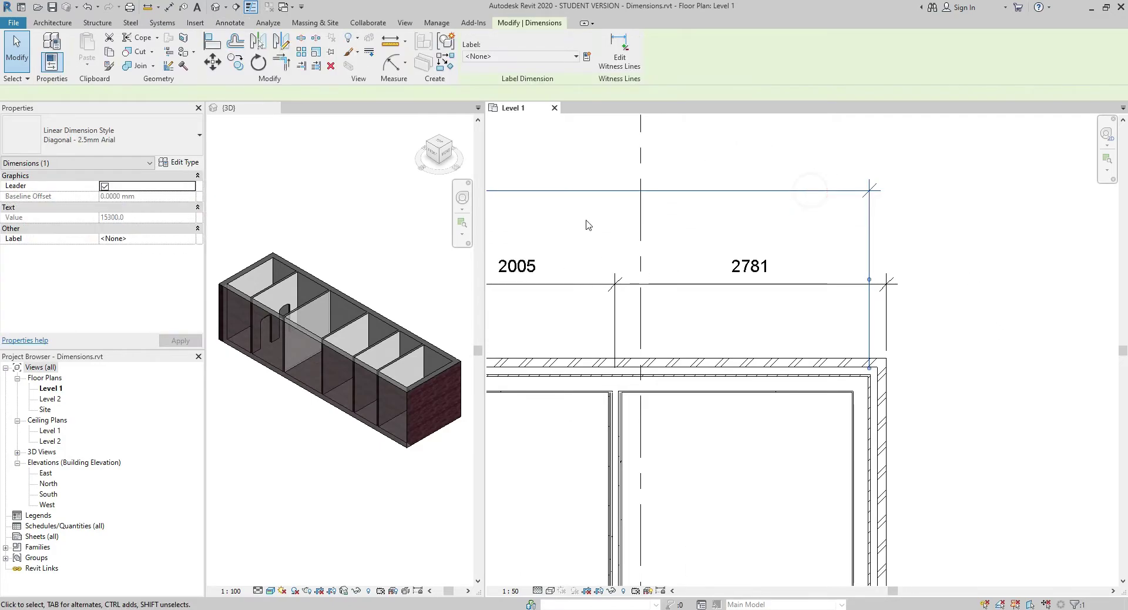
left_click(211, 94)
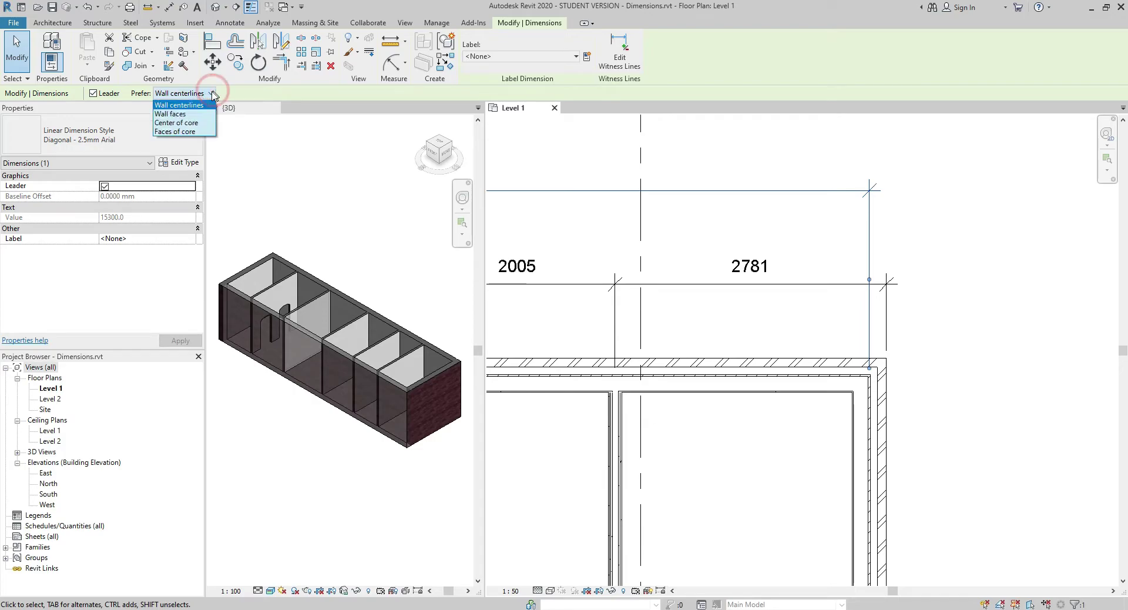
left_click(182, 114)
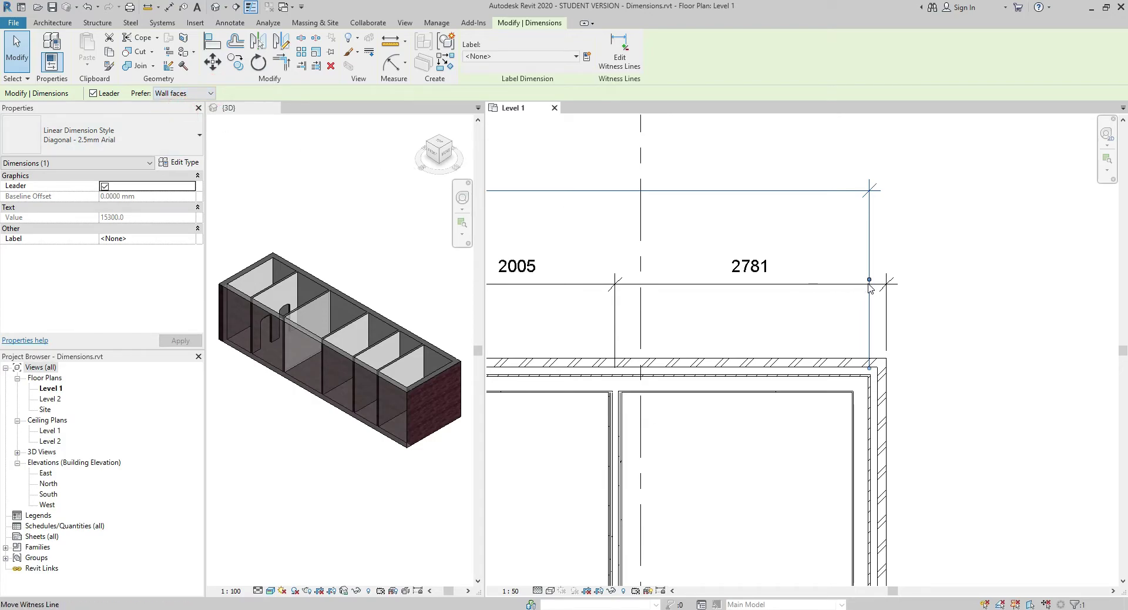
left_click_drag(869, 285, 891, 433)
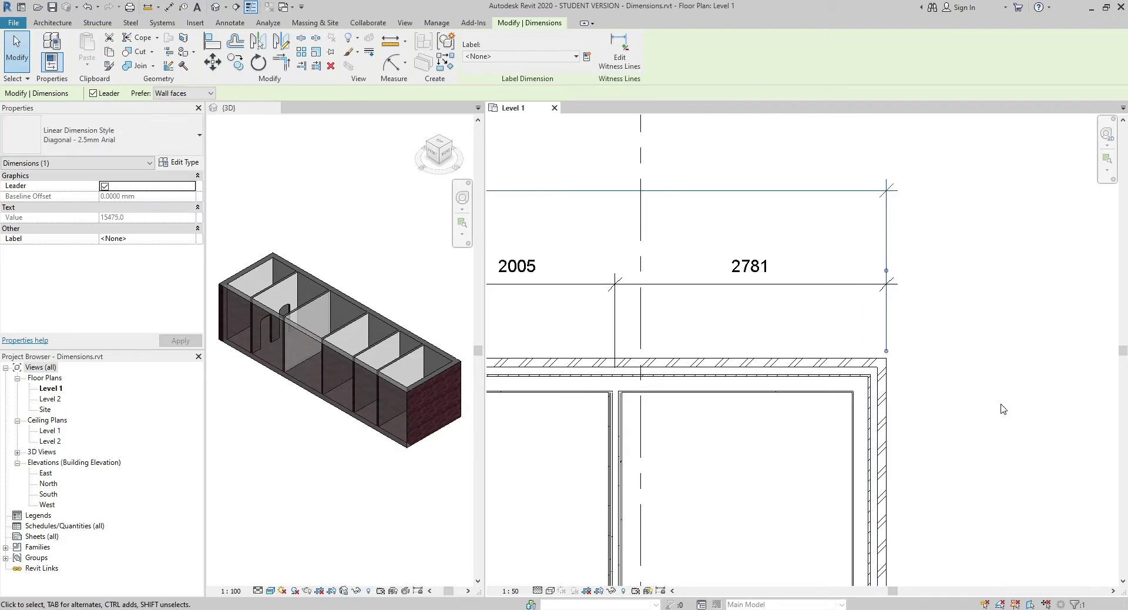
key("Escape")
Move the left end of the now 15475 overall dimension onto the left exterior wall face
scroll(1003, 409, "down", 5)
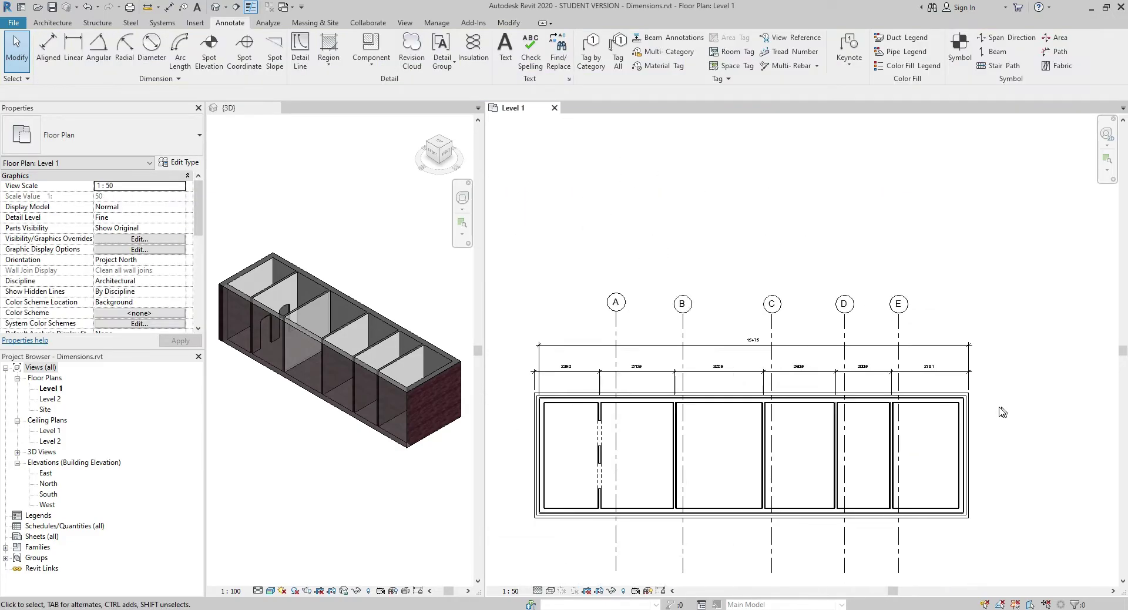
middle_click_drag(670, 411, 775, 400)
scroll(694, 344, "up", 3)
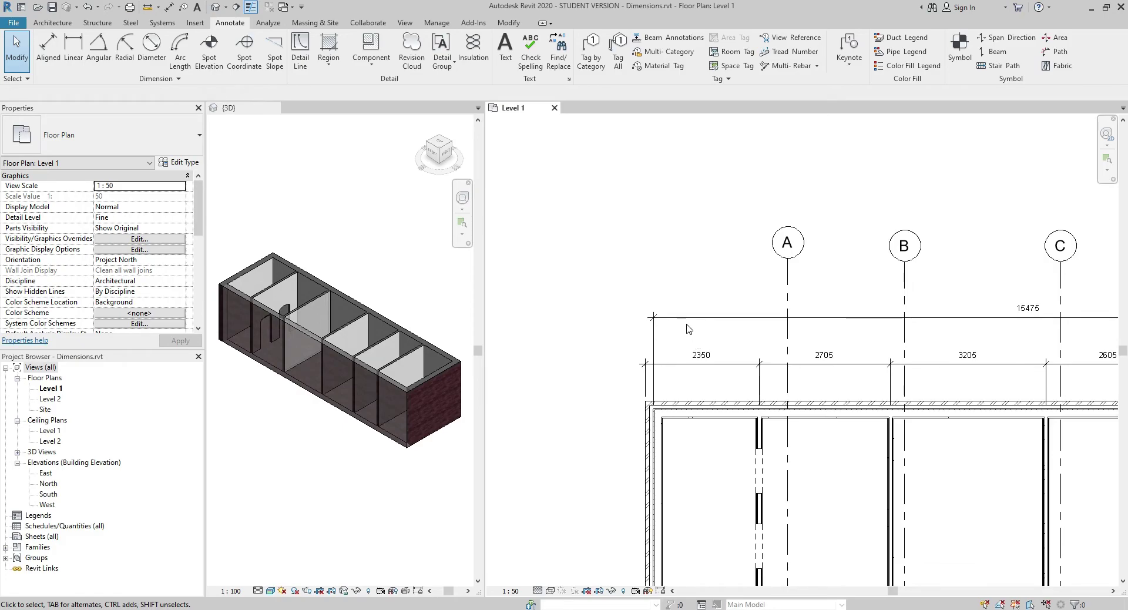
left_click(728, 317)
scroll(647, 323, "up", 4)
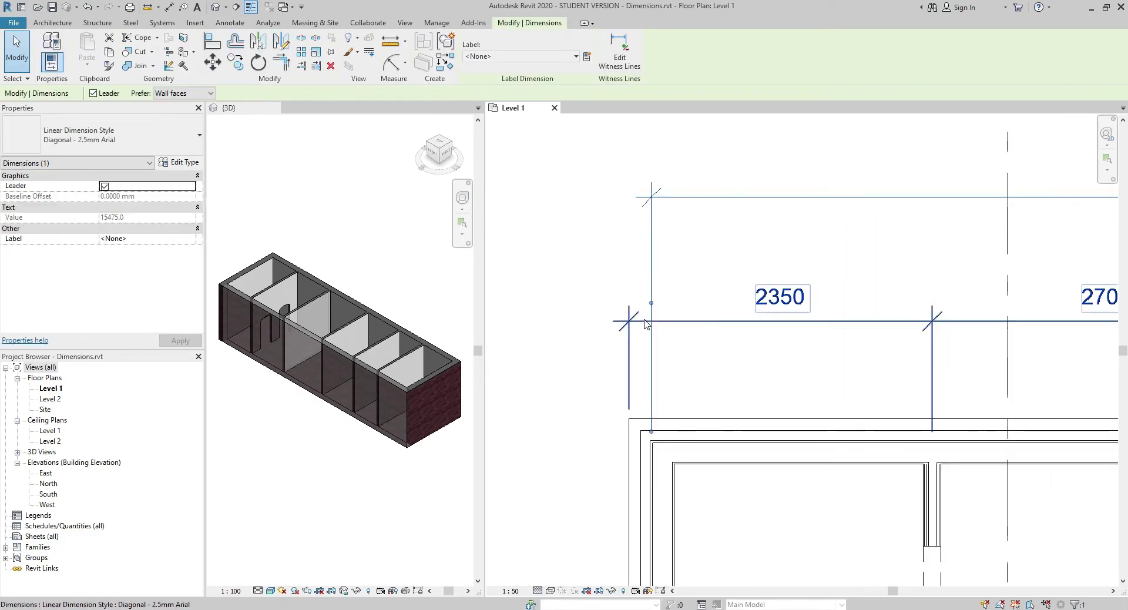
mouse_move(651, 302)
left_mouse_down()
mouse_move(680, 305)
mouse_move(649, 300)
left_mouse_up()
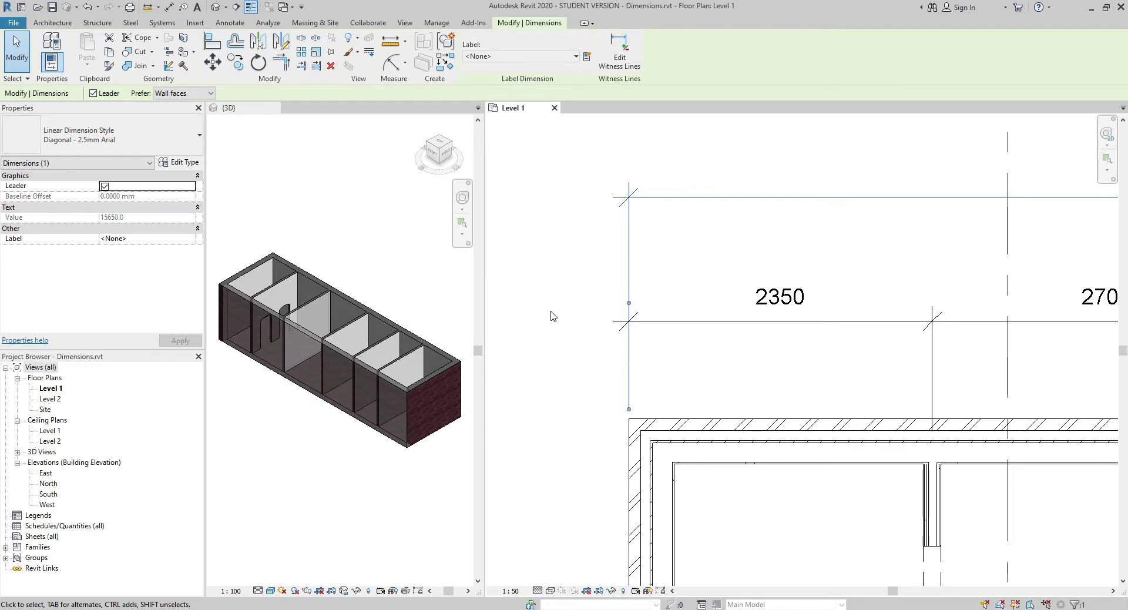
key("Escape")
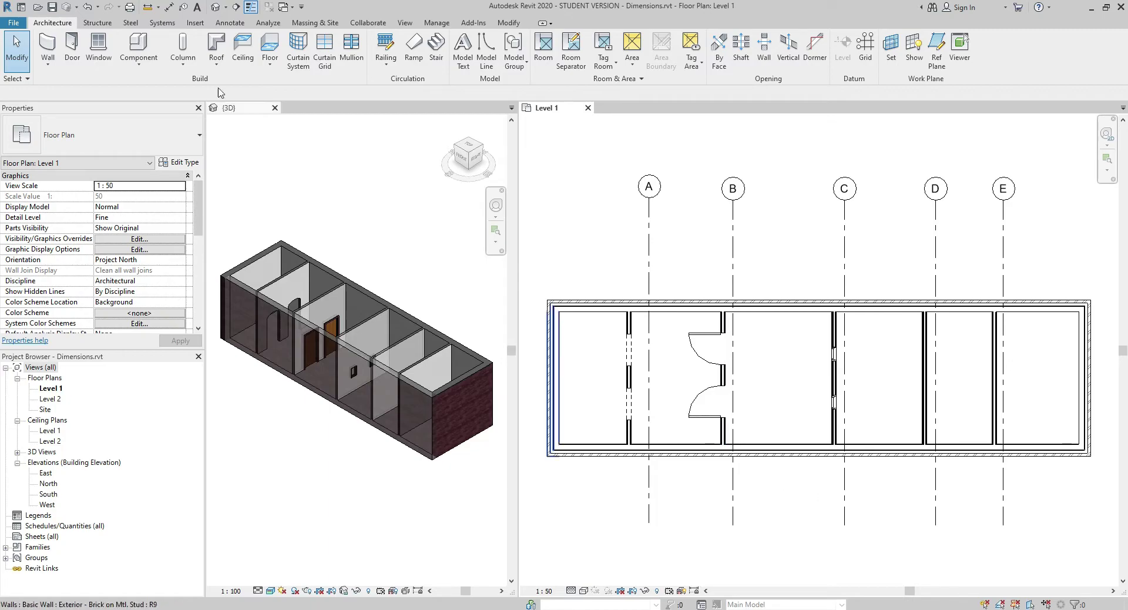
Start an Aligned dimension measuring wall centerlines, with Pick set to Entire Walls
left_click(229, 22)
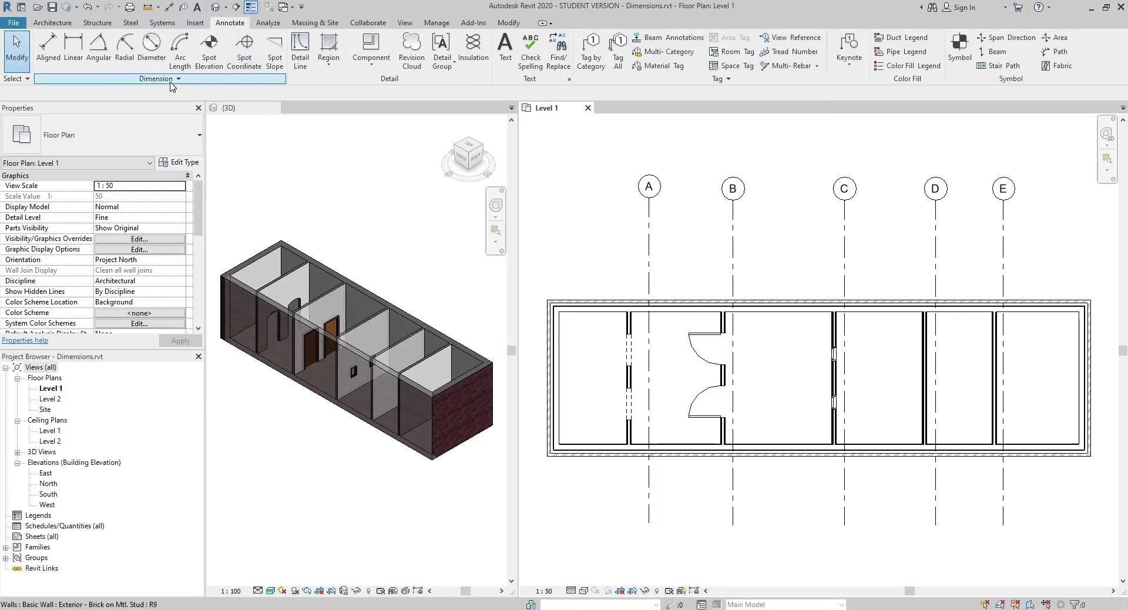
left_click(47, 57)
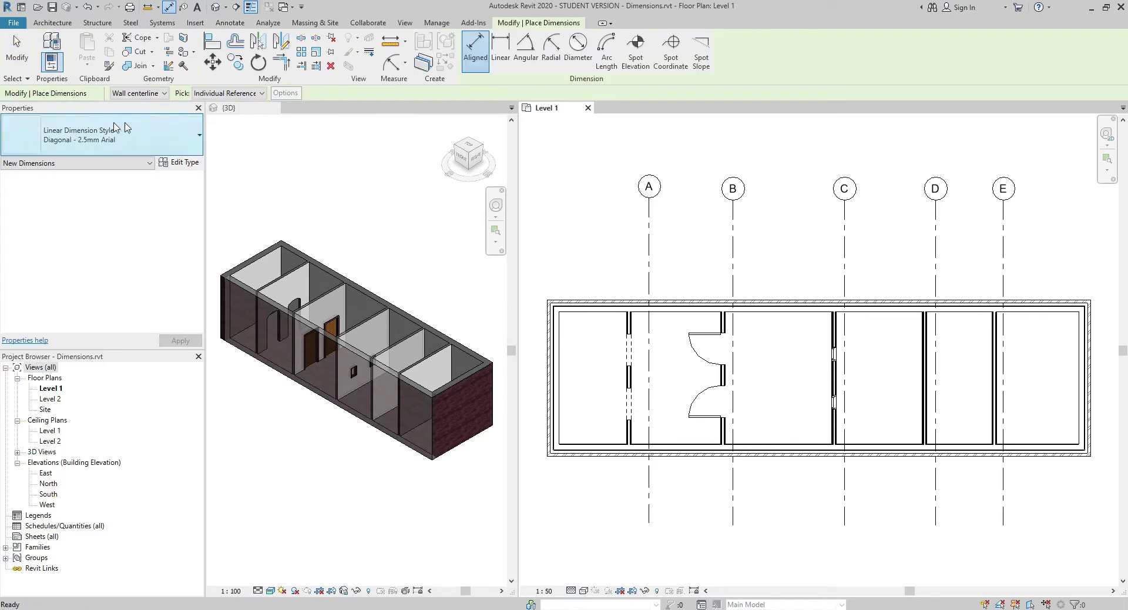
left_click(164, 94)
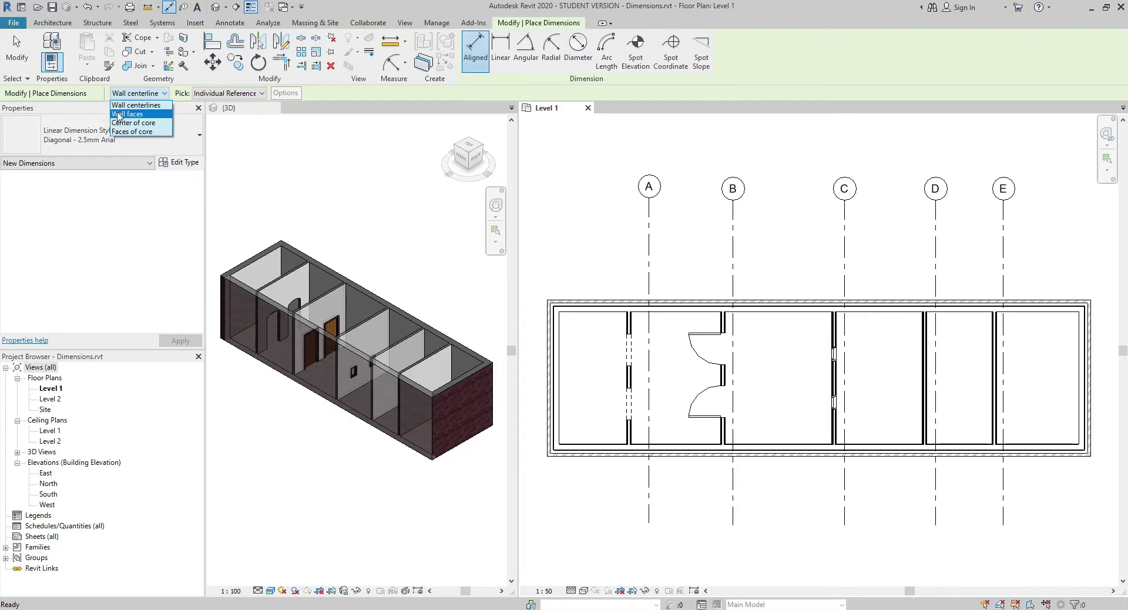
left_click(152, 106)
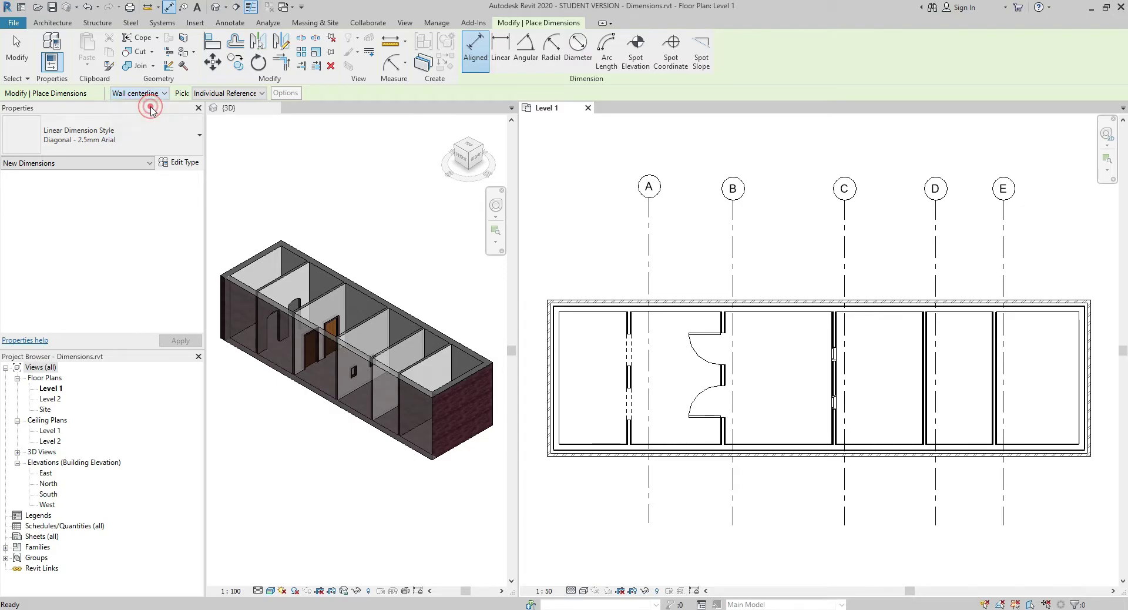
left_click(262, 94)
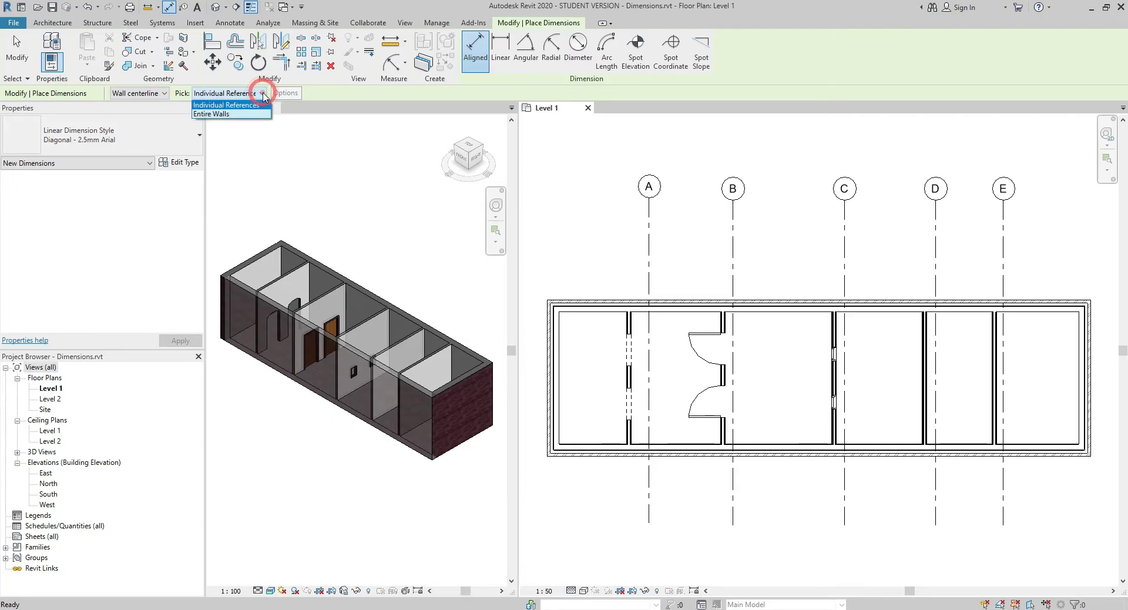
left_click(213, 115)
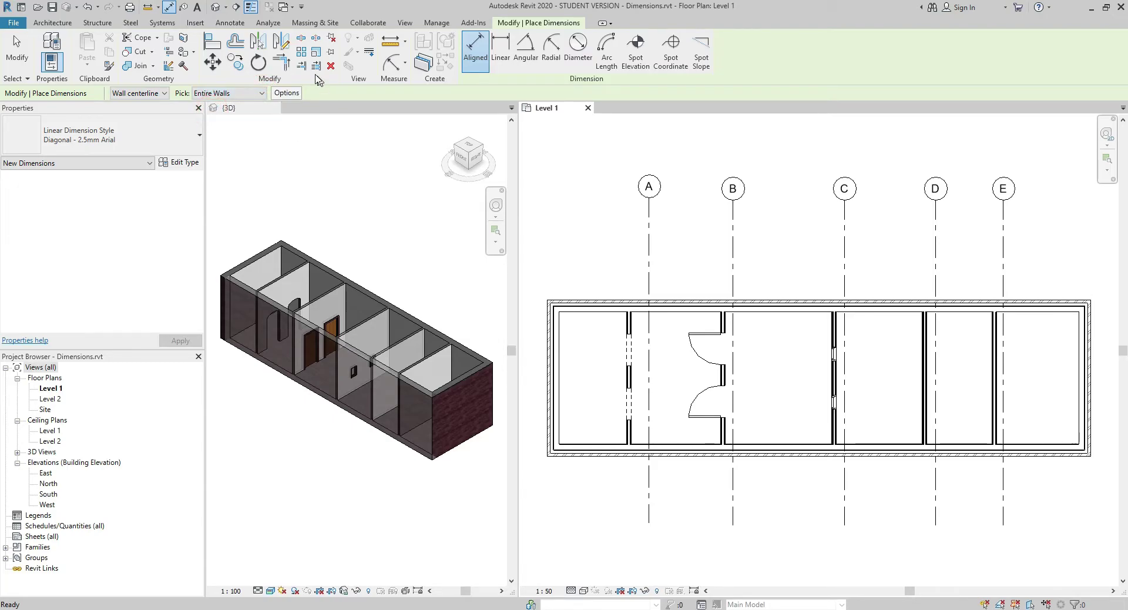
Place a trial overall top-wall dimension with openings turned off, then undo it
left_click(287, 93)
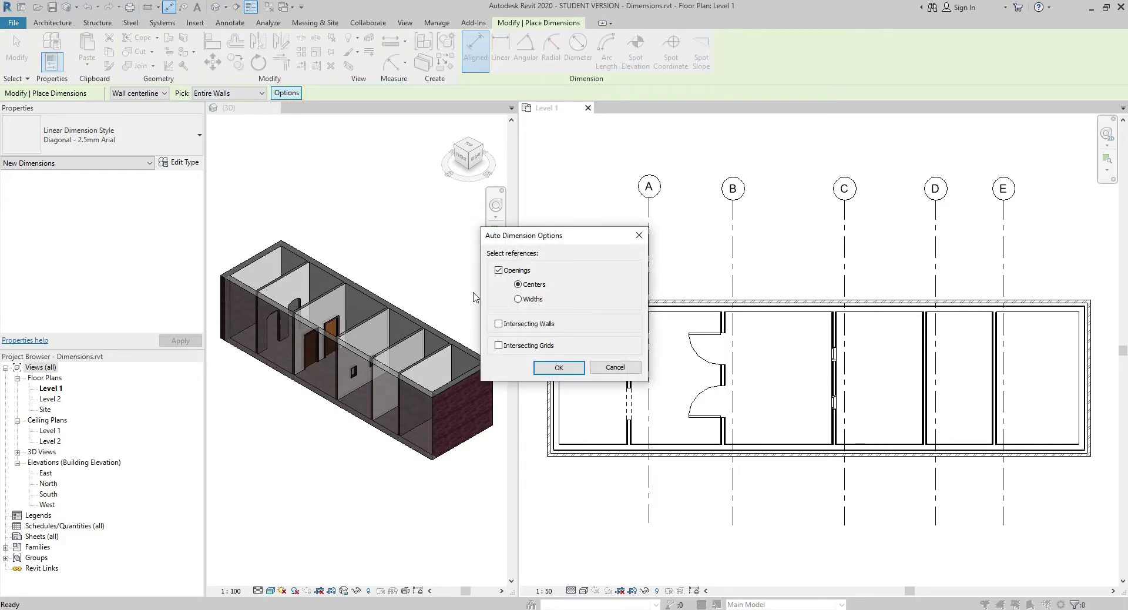
left_click(498, 270)
left_click(557, 365)
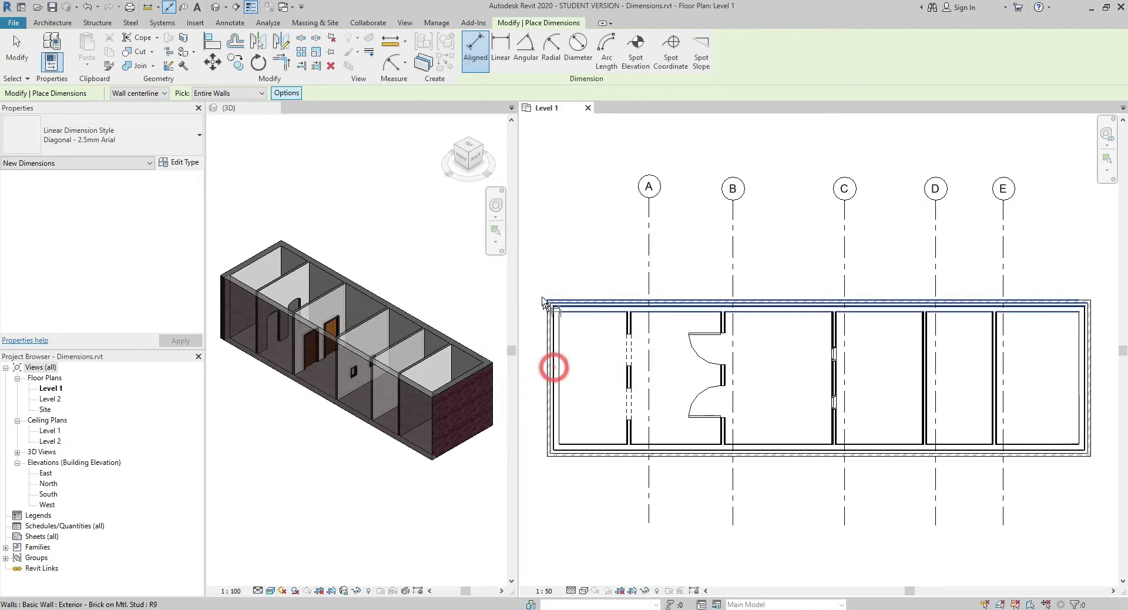
left_click(583, 301)
left_click(536, 263)
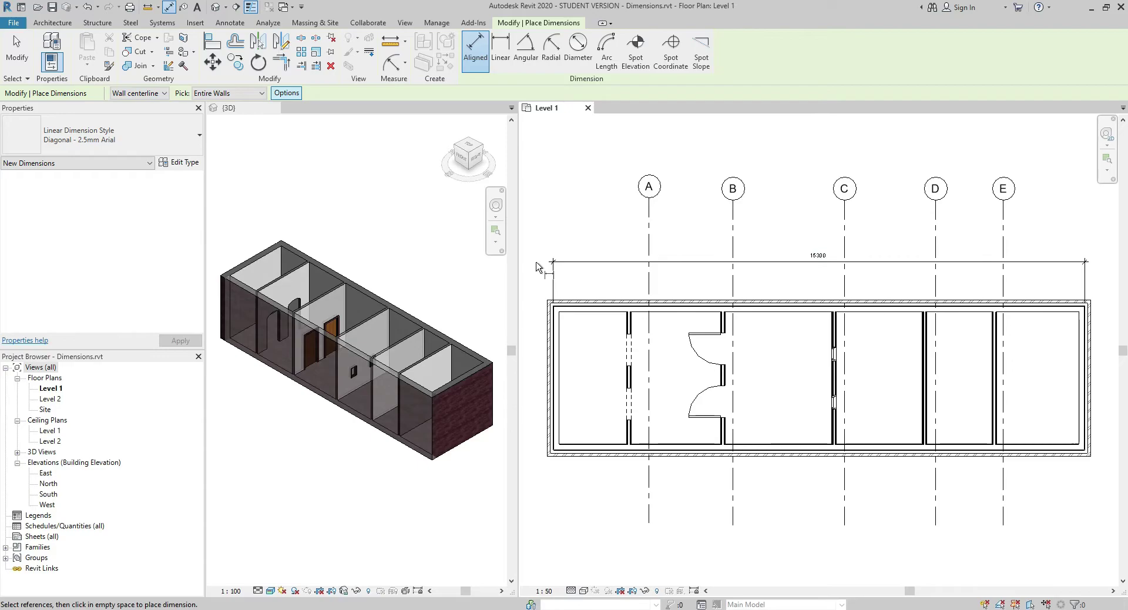
key("Escape")
key("Escape")
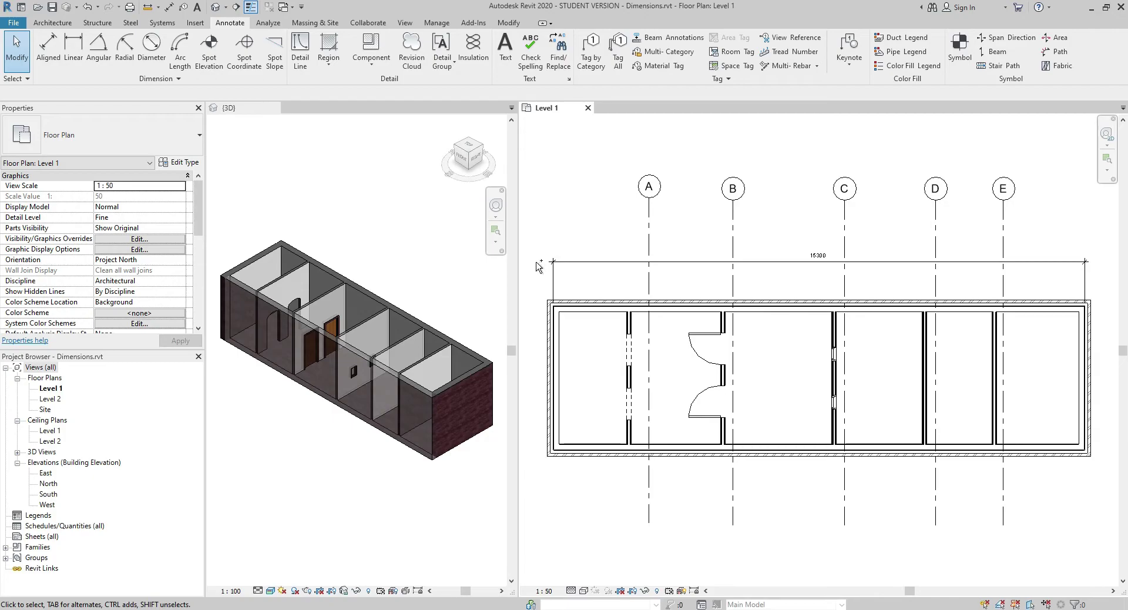
key("ctrl+z")
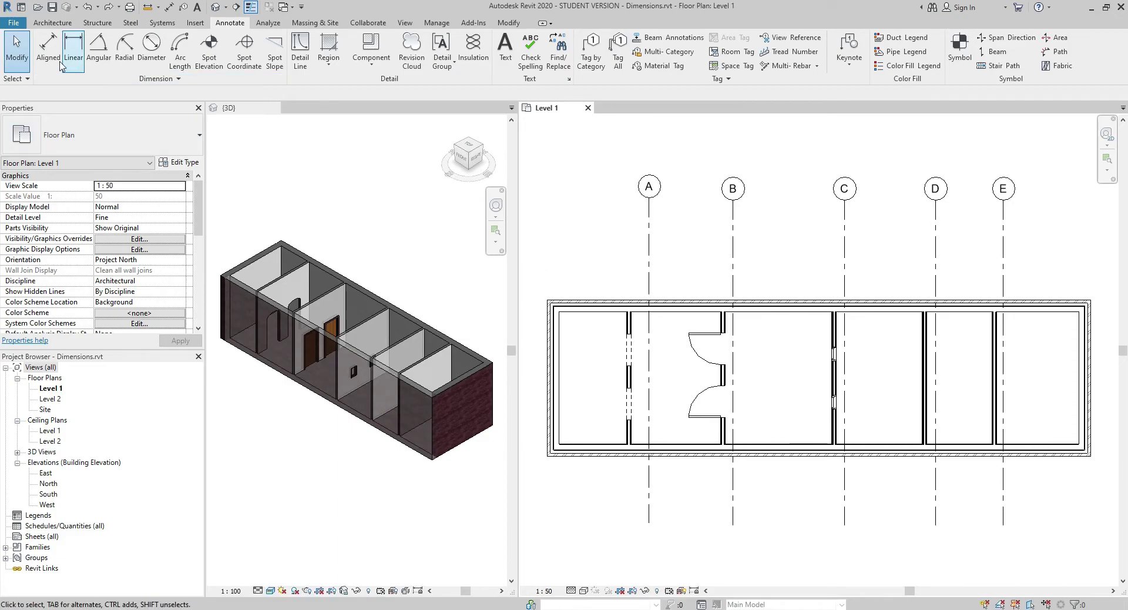
Restart Aligned dimensioning with Openings set to Centers in the auto-dimension options
left_click(48, 48)
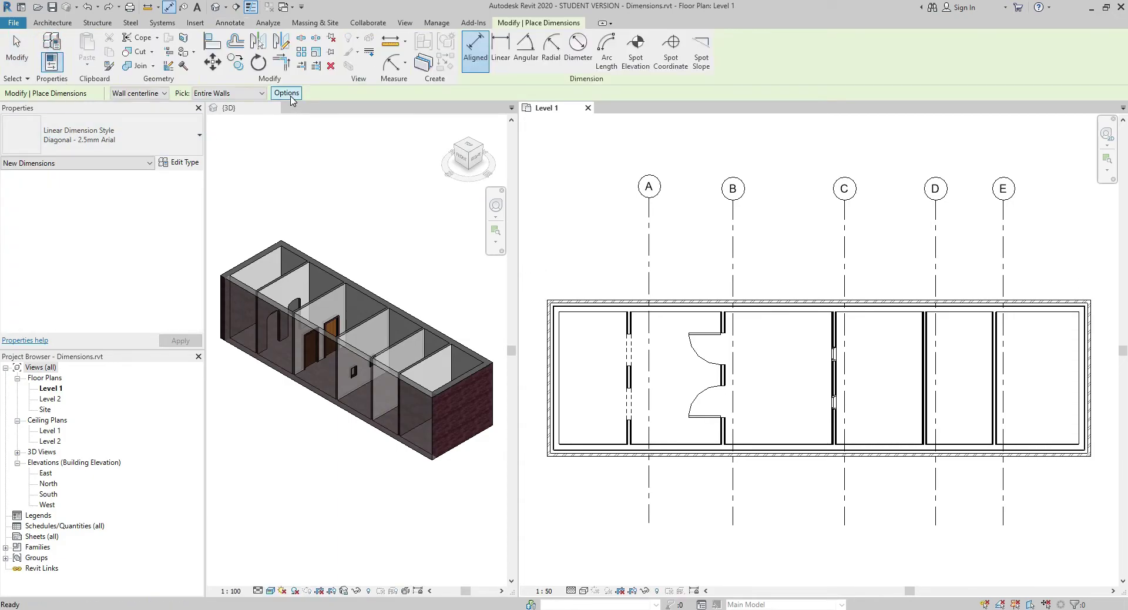
left_click(286, 93)
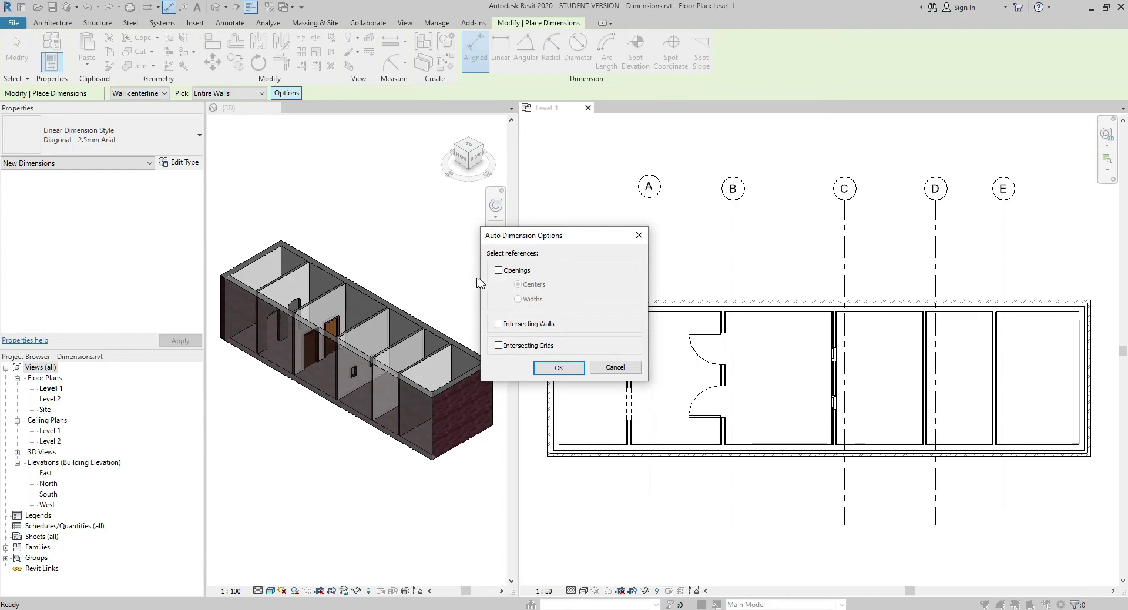
left_click(498, 269)
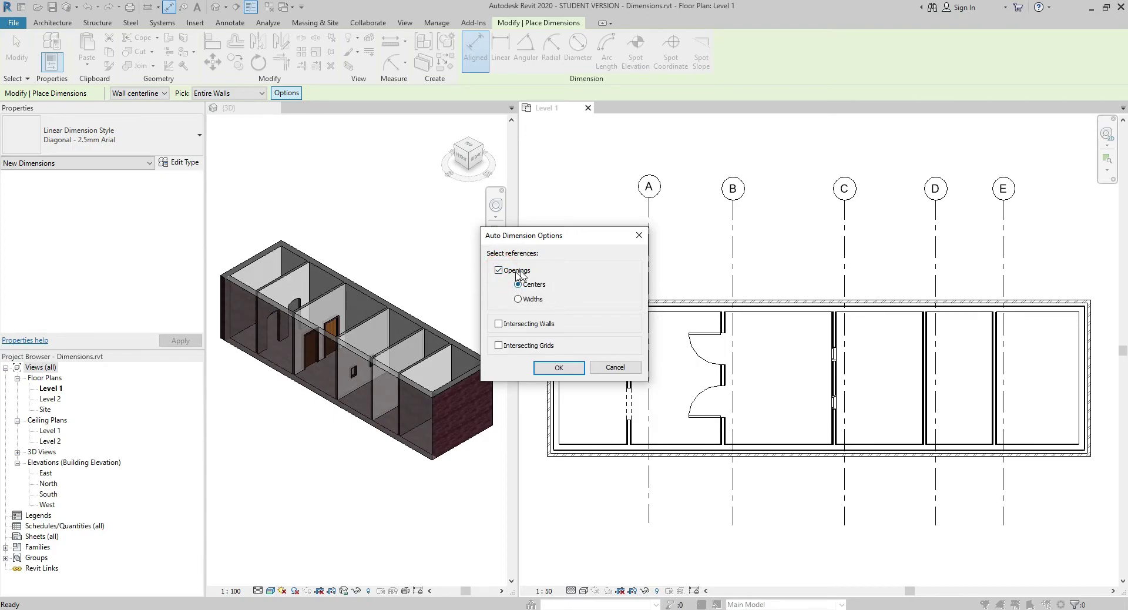
left_click(558, 367)
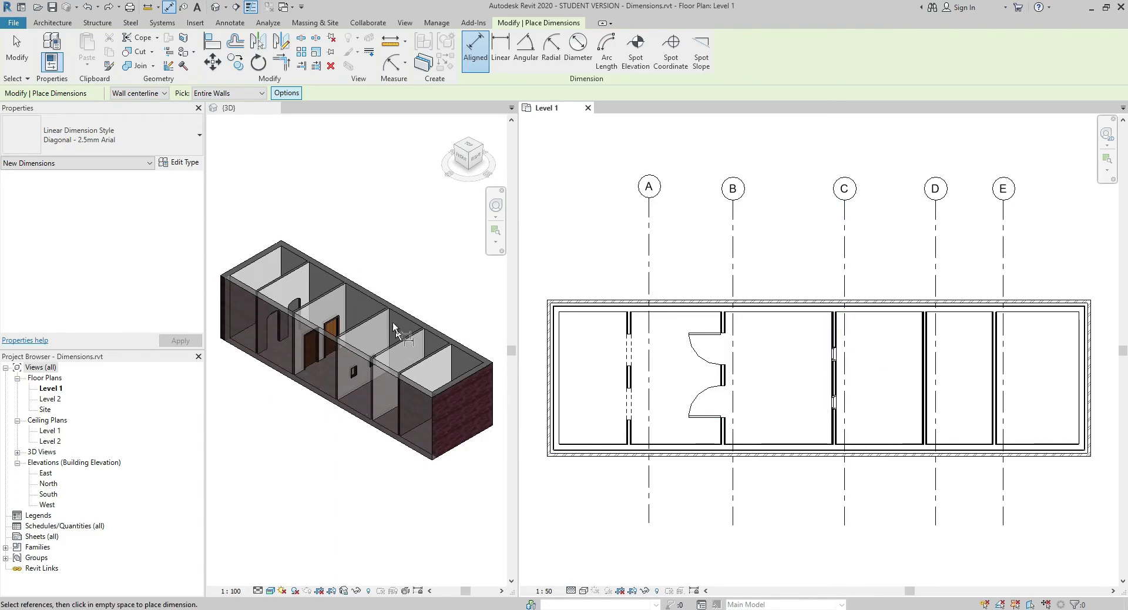
Dimension the three partition walls: 1288/1500/1333, 1233/1515/1403 and 1378/1400/1372
left_click(626, 332)
left_click(592, 277)
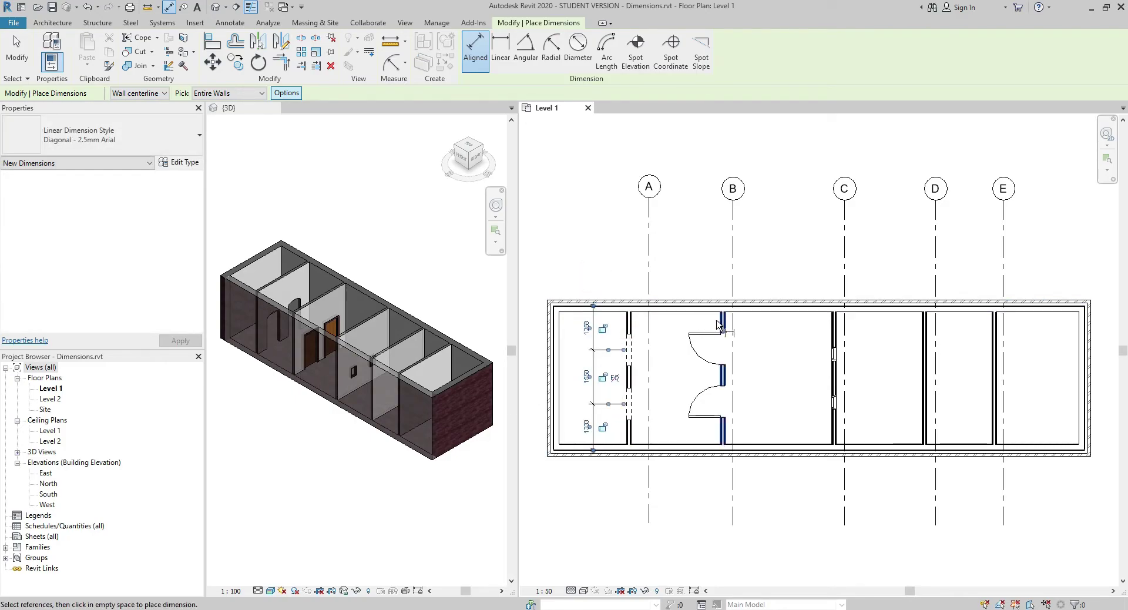
left_click(722, 320)
left_click(684, 283)
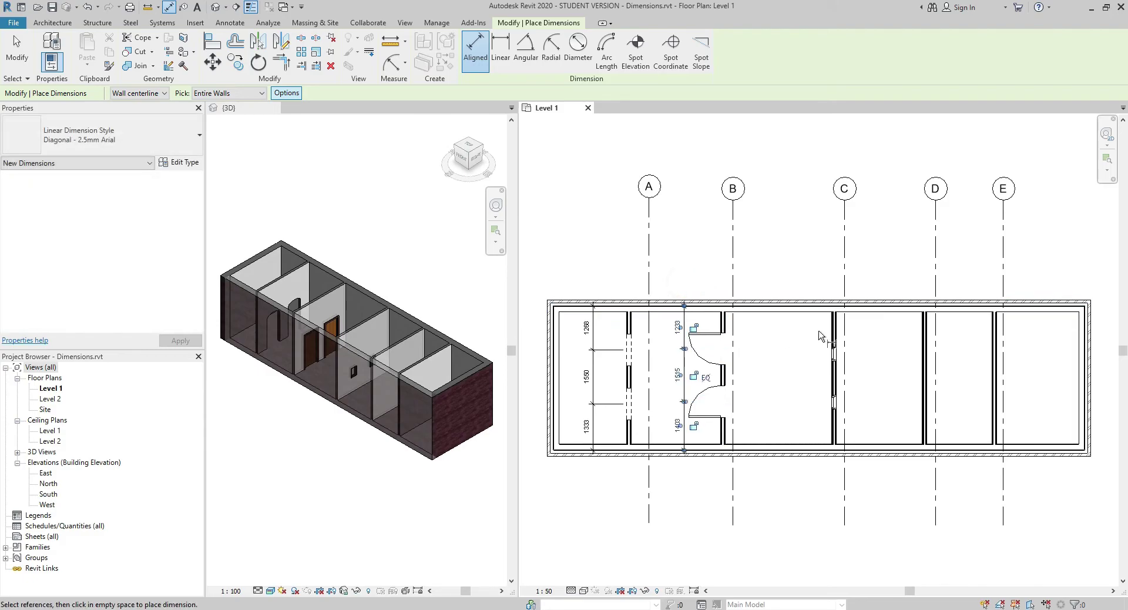
left_click(832, 329)
left_click(797, 284)
left_click(795, 266)
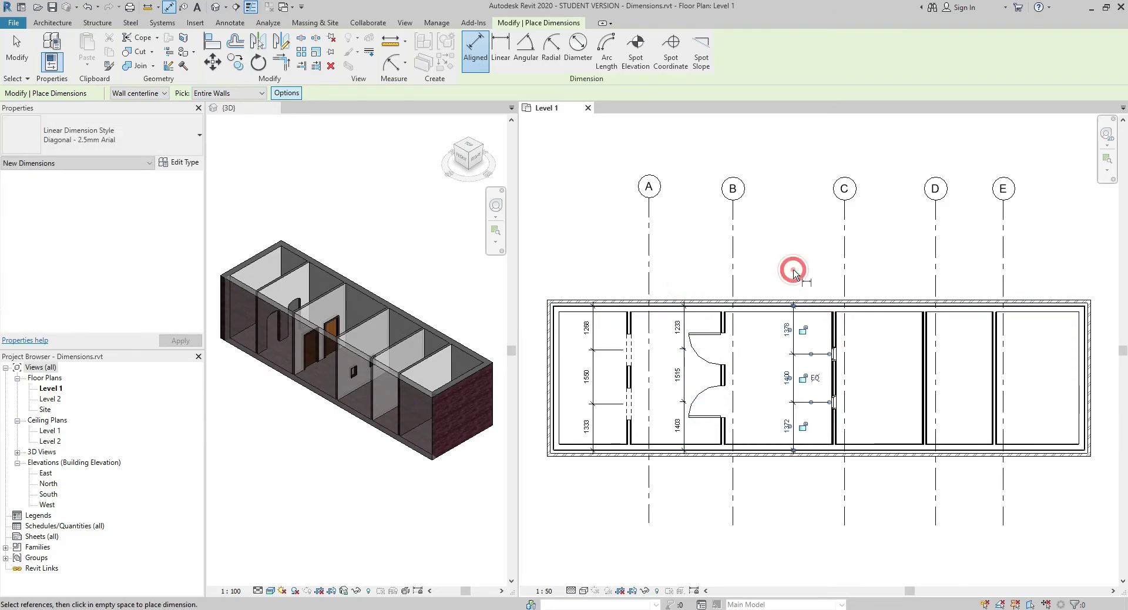
key("Escape")
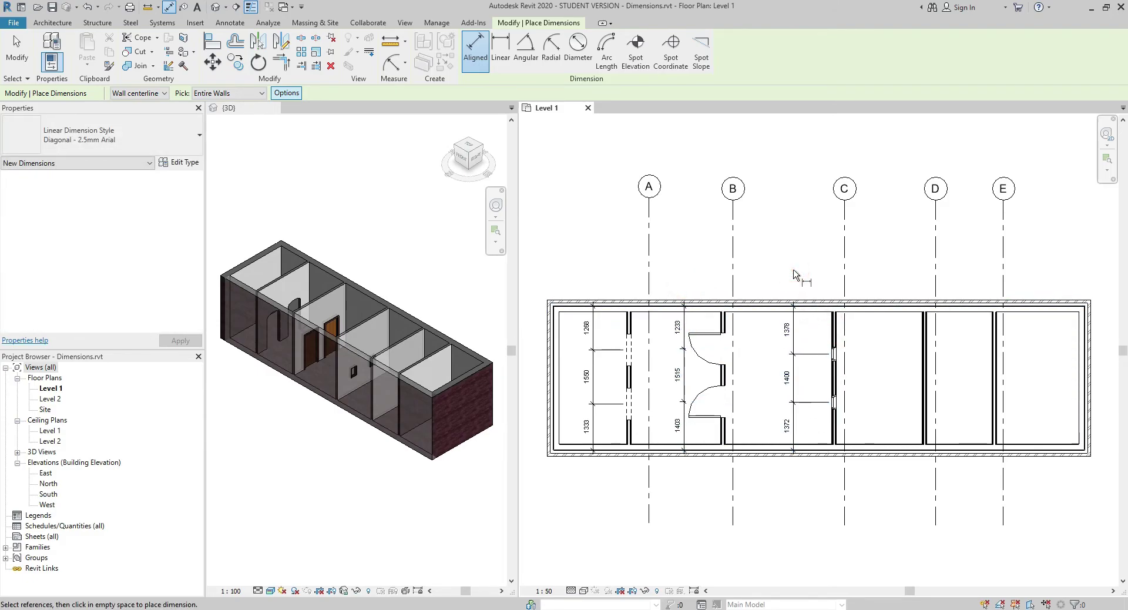
key("Escape")
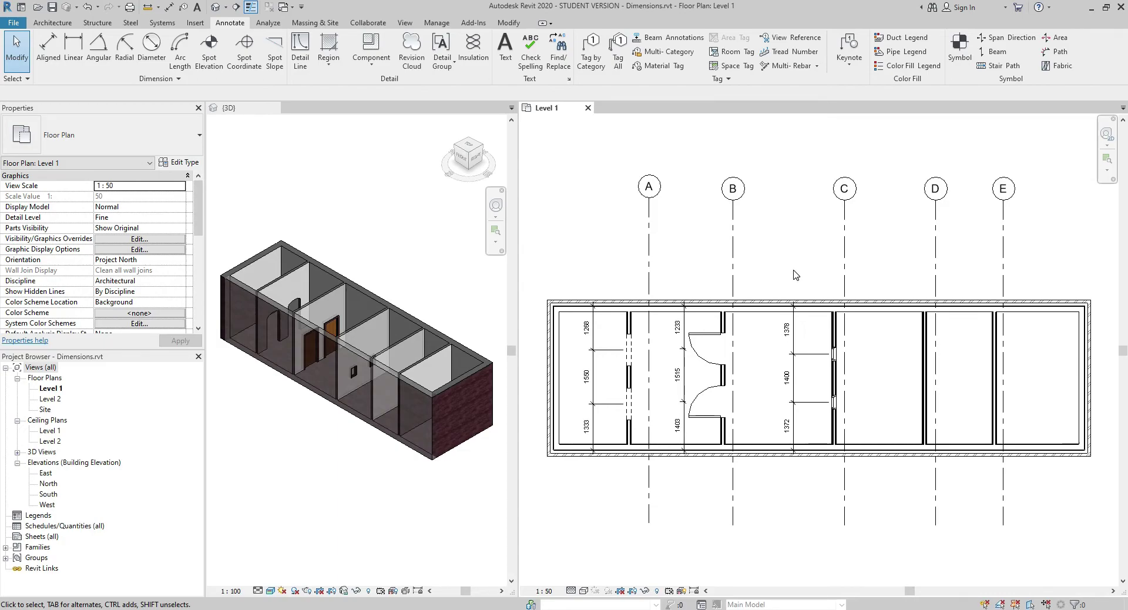
Delete the three opening-centre dimension strings on the partition walls
left_click(786, 330)
left_click(678, 325, "ctrl")
left_click(586, 325, "ctrl")
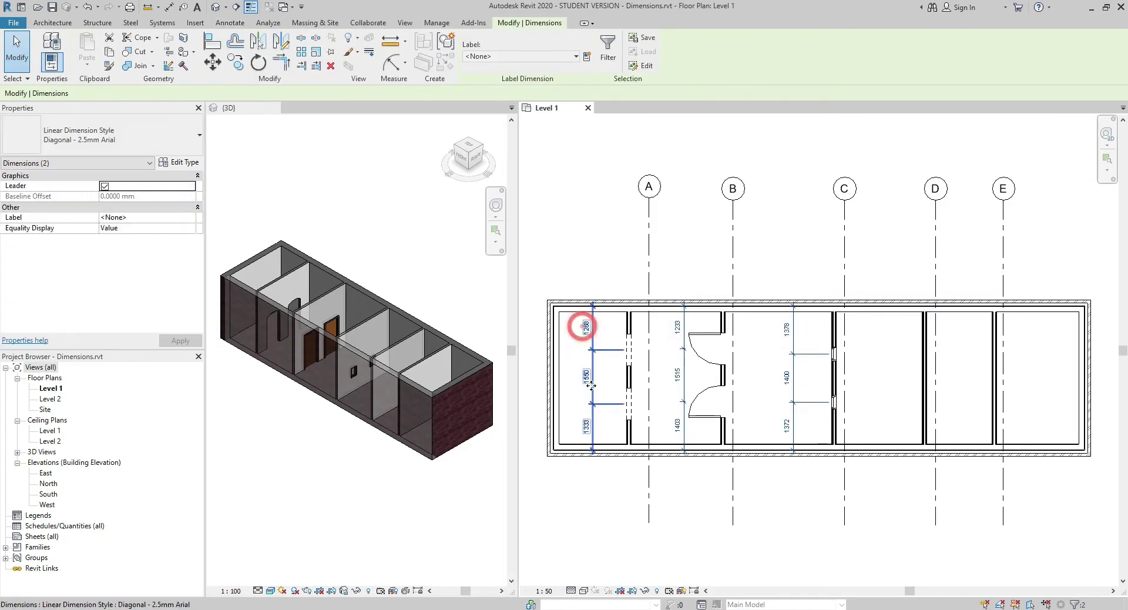
key("Delete")
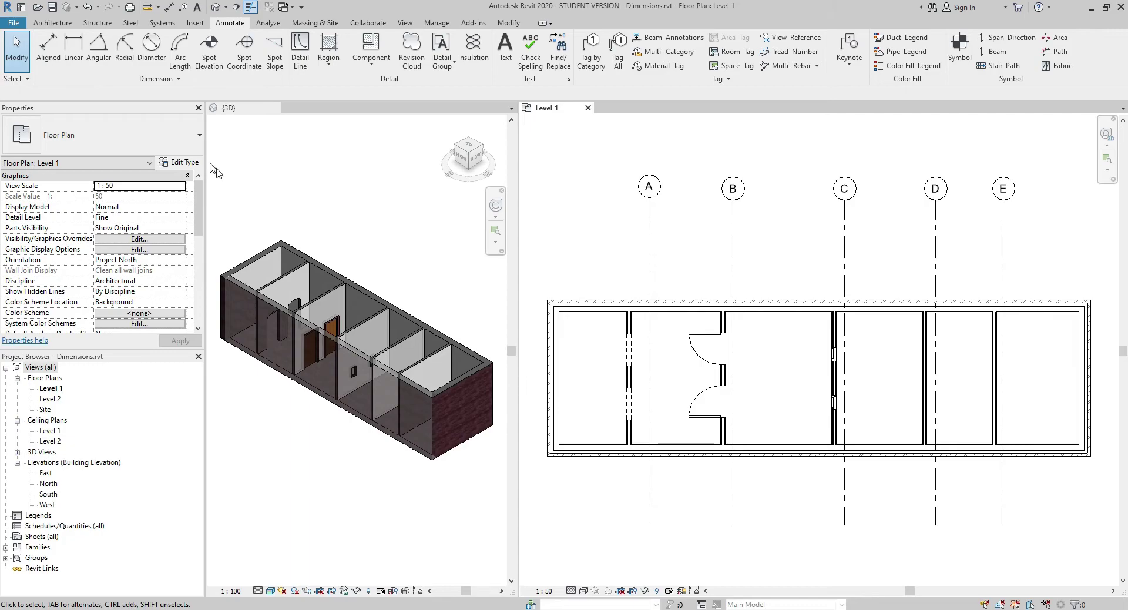
Set auto-dimension openings to Widths and dimension the walls at grids A, B and C
left_click(48, 47)
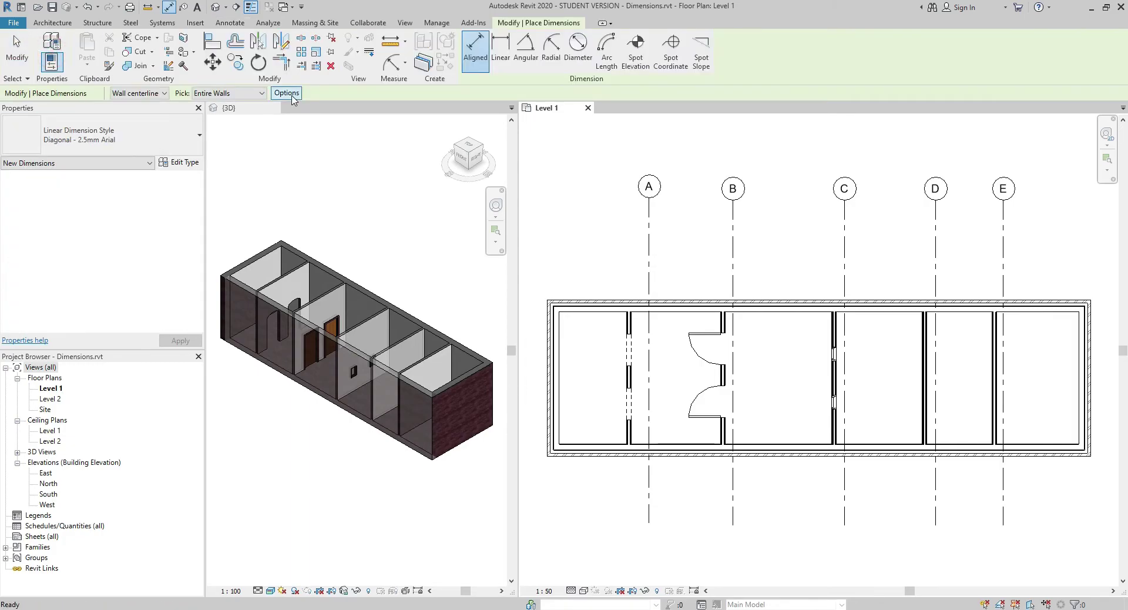
left_click(289, 94)
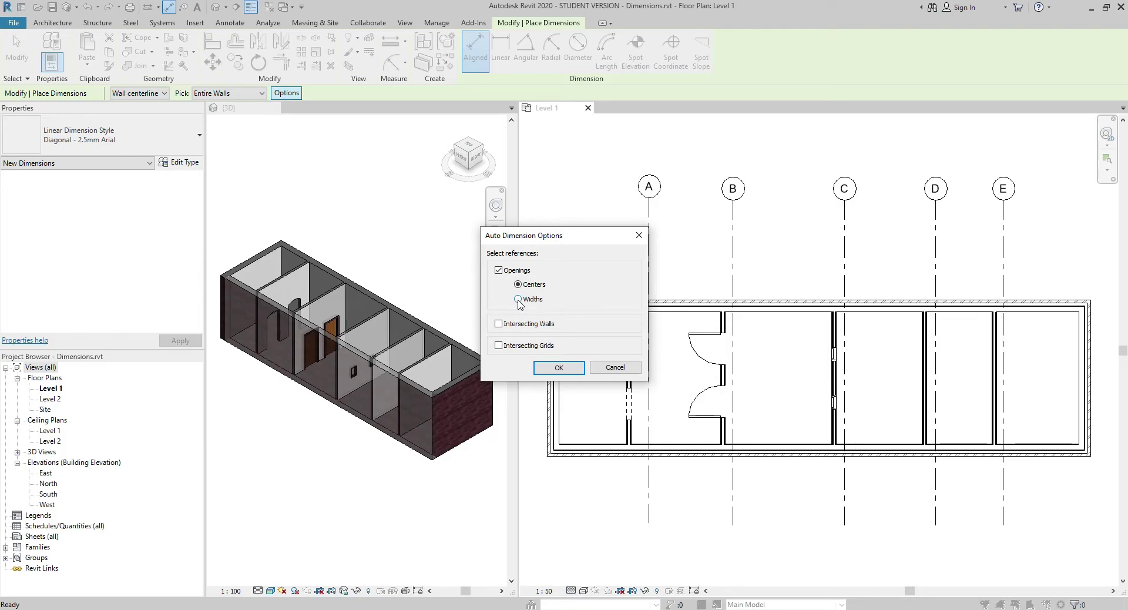
left_click(518, 299)
left_click(561, 367)
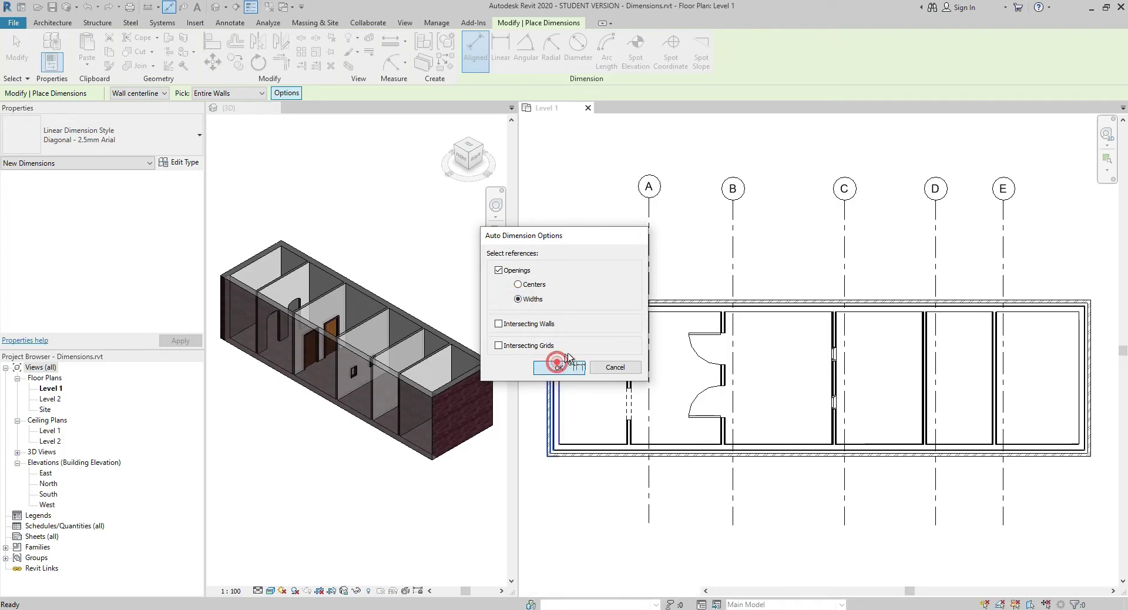
left_click(602, 283)
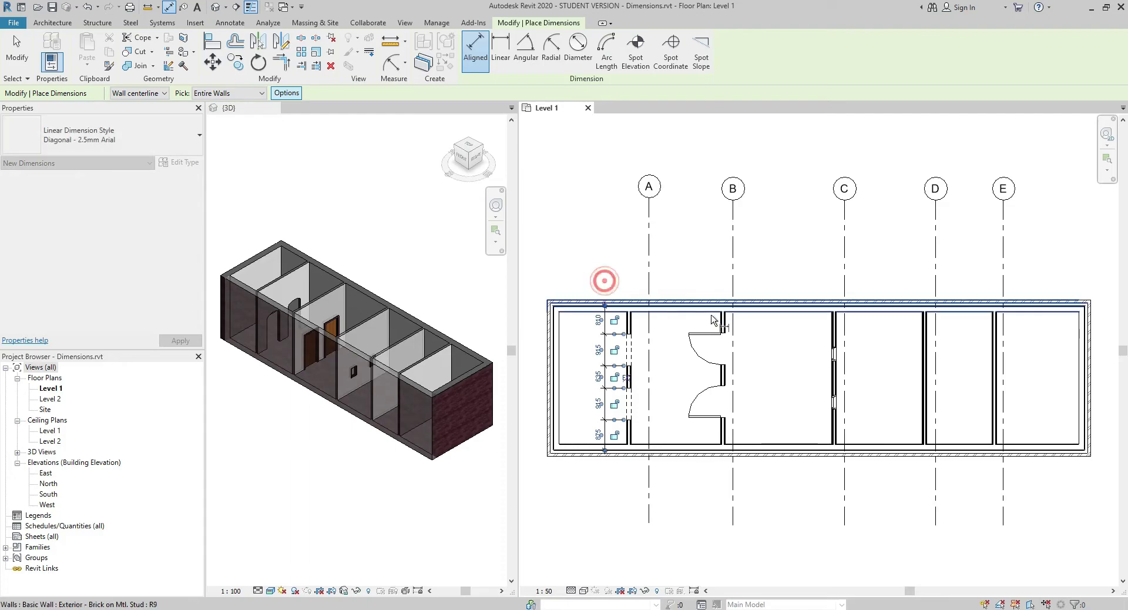
left_click(720, 317)
left_click(683, 279)
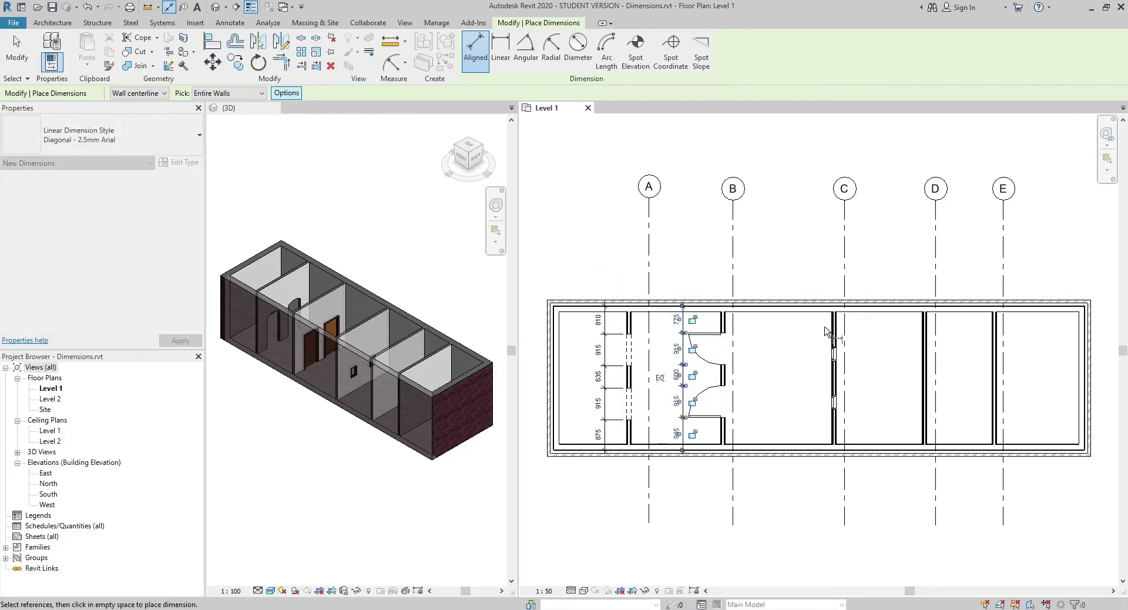
left_click(834, 376)
left_click(794, 278)
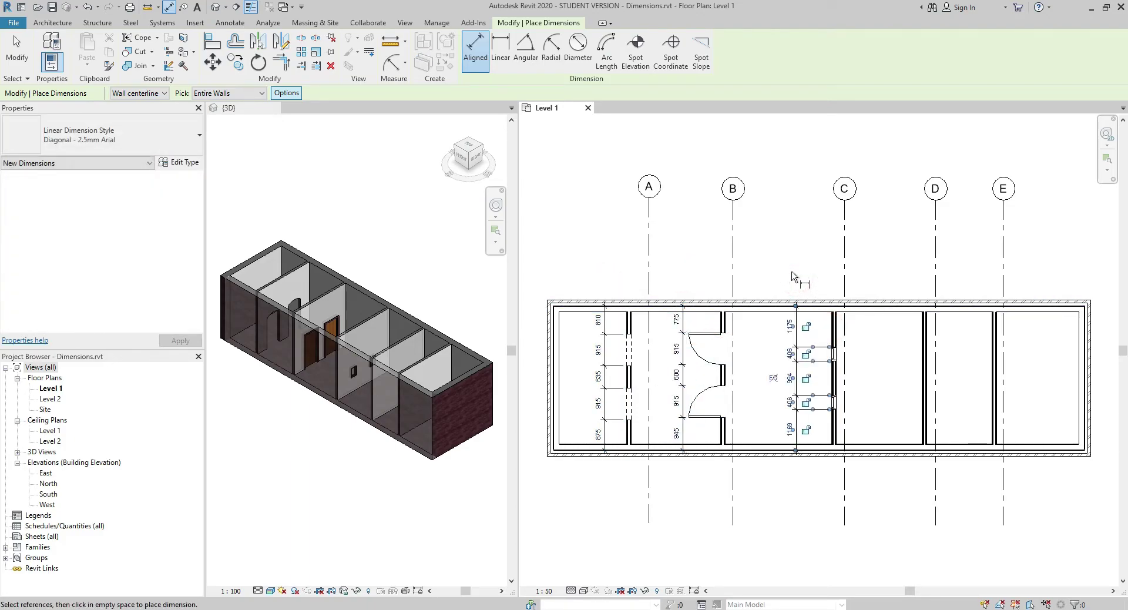
key("Escape")
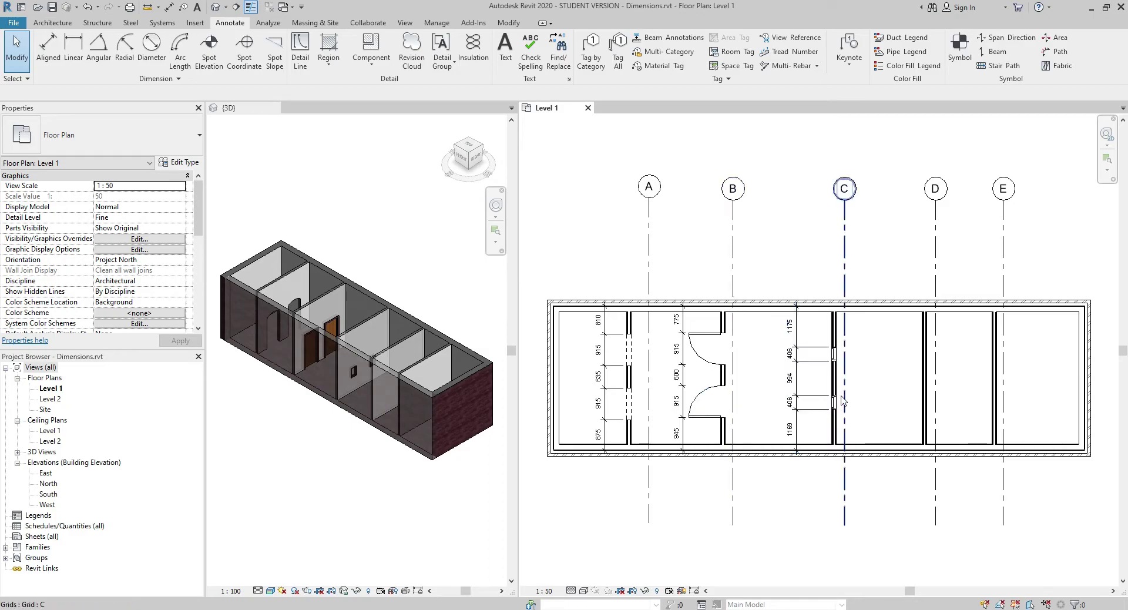
Delete the three opening-width dimension strings near grids A, B and C
left_click(789, 323)
left_click(681, 326)
left_click(610, 340, "ctrl")
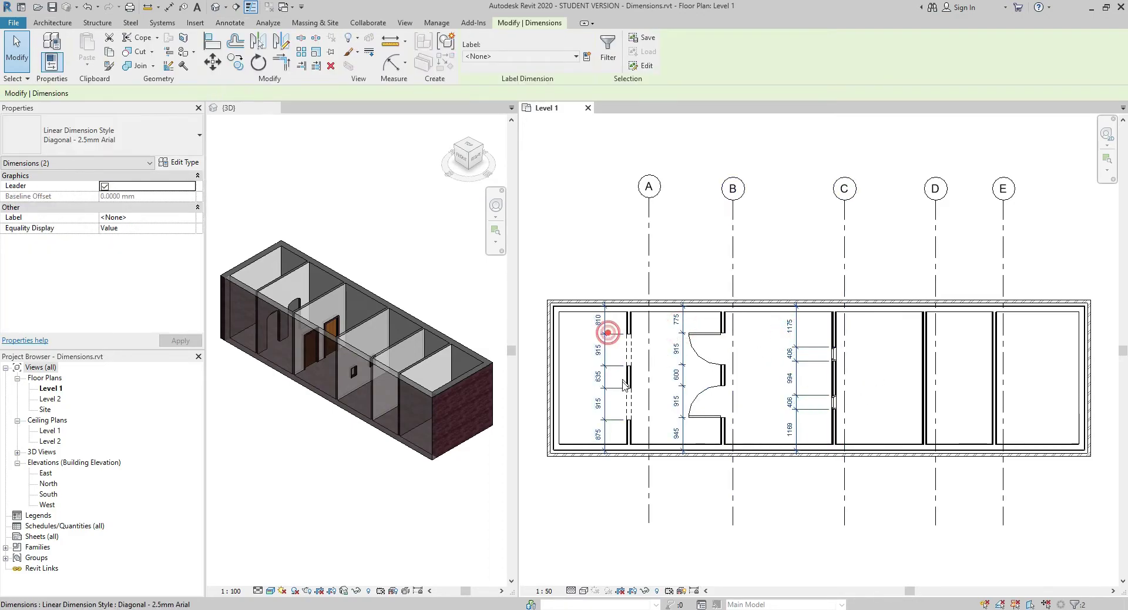
key("Delete")
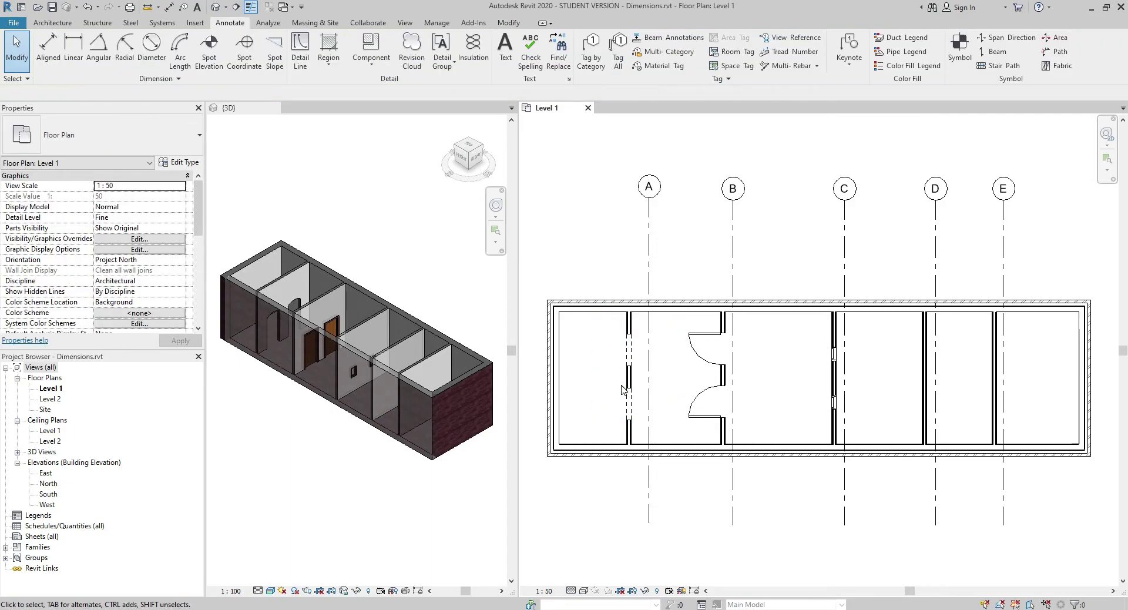
Enable Intersecting Walls and place a six-segment string above the top exterior wall
left_click(48, 47)
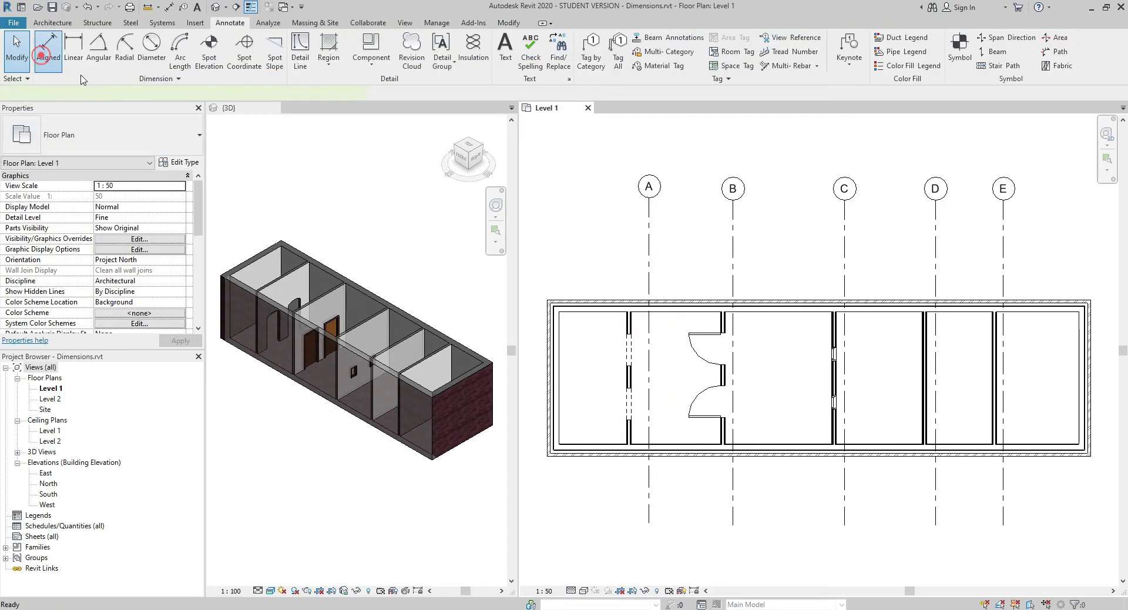
left_click(286, 93)
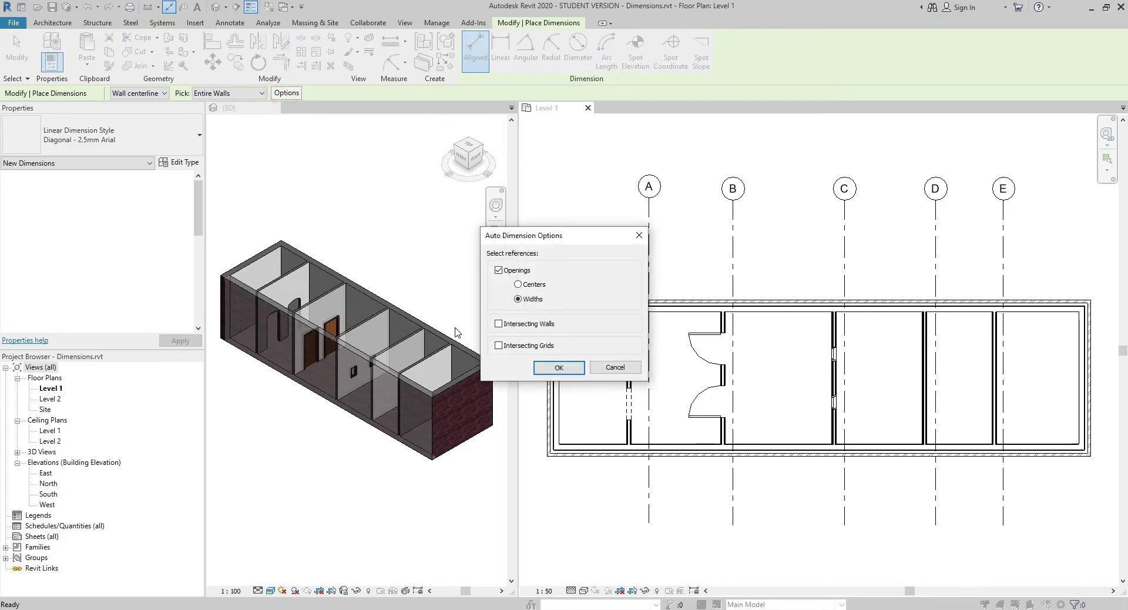
left_click(498, 324)
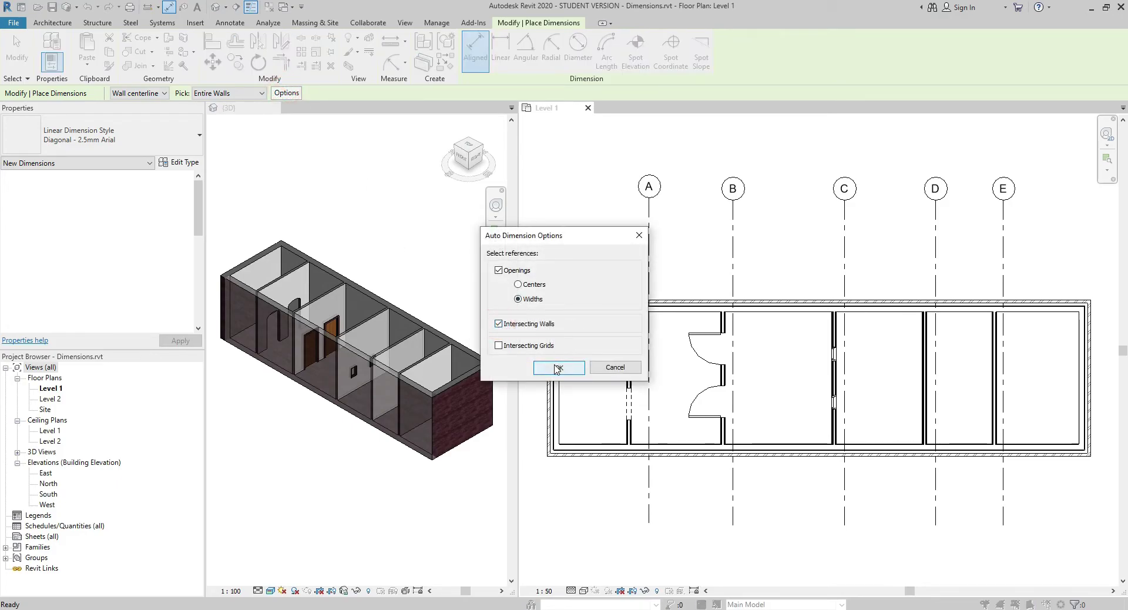
left_click(573, 368)
left_click(596, 305)
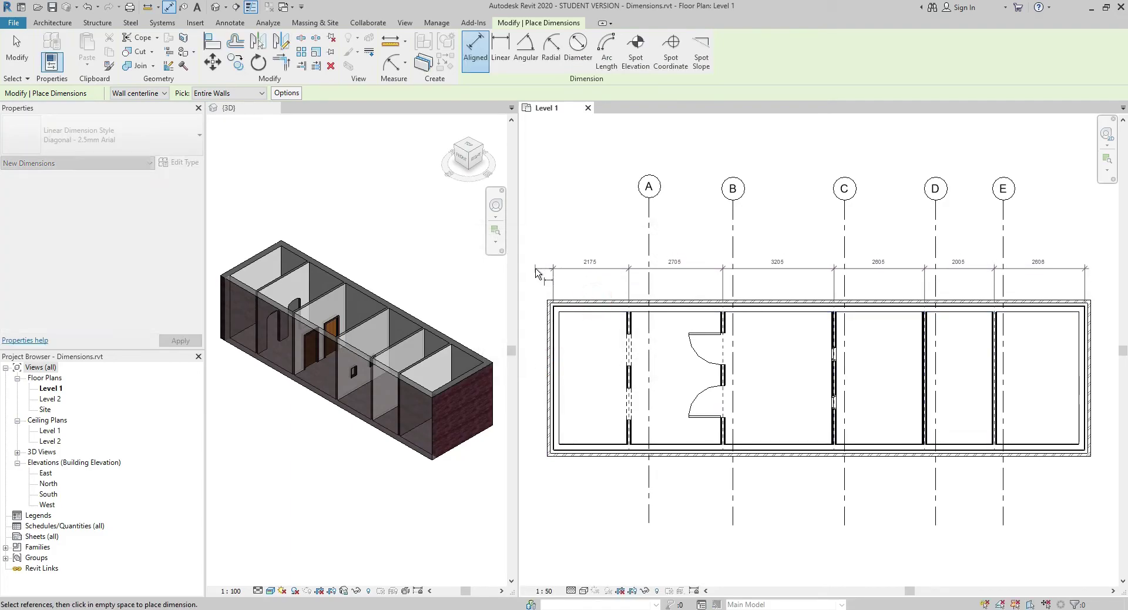
left_click(536, 268)
key("Escape")
key("Escape")
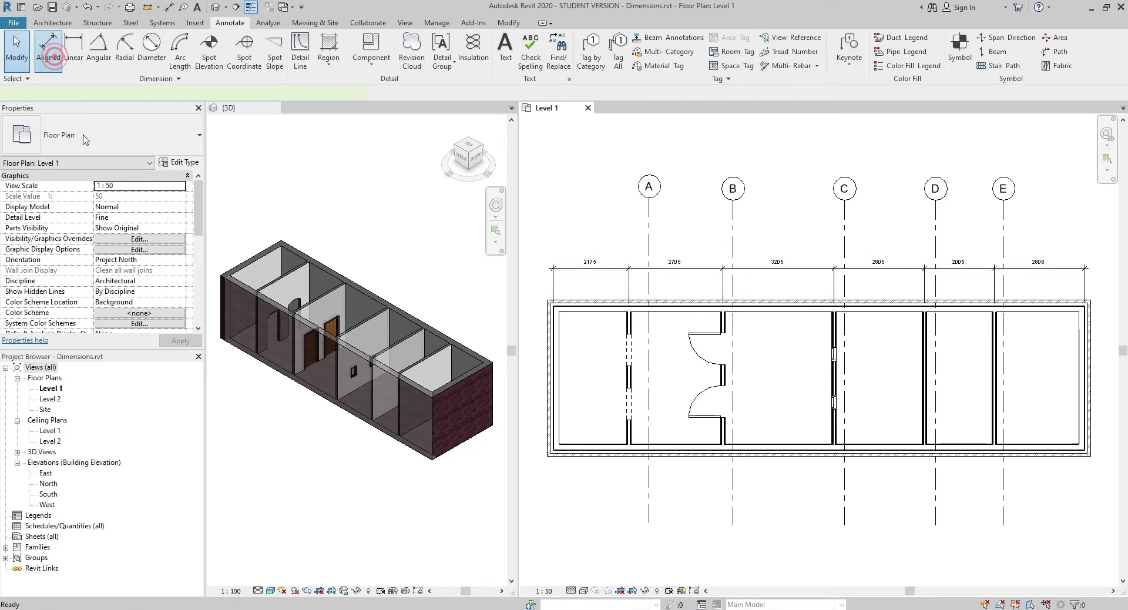
Switch auto-dimensioning to Intersecting Grids and place a string below the bottom wall, reading 2763, 2410, 3215, 2615, 1955, 2342
left_click(49, 49)
left_click(297, 97)
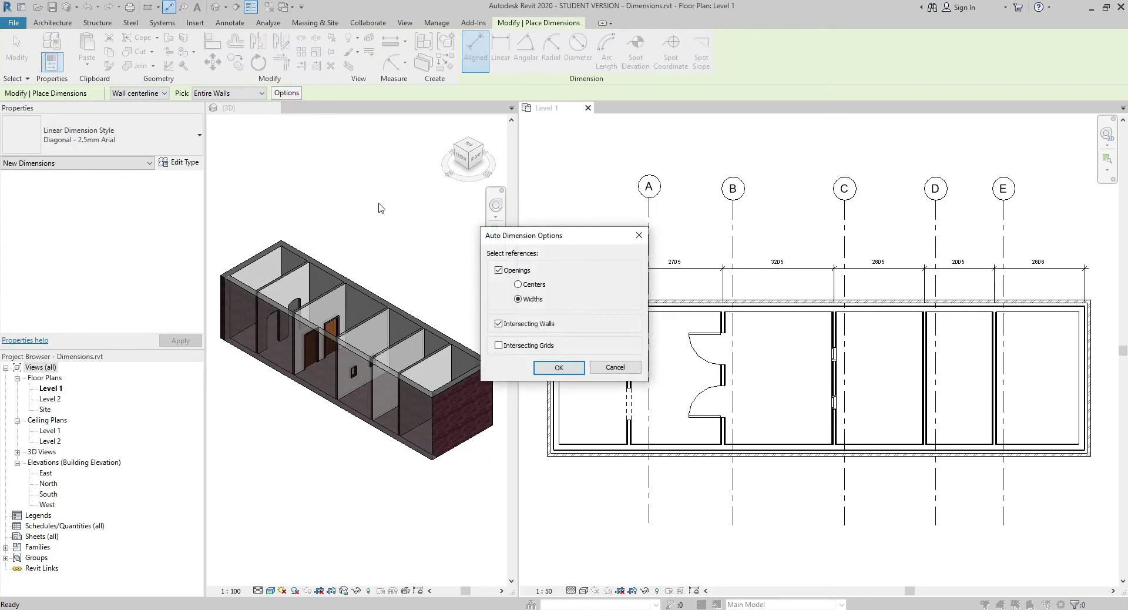
left_click(496, 323)
left_click(498, 346)
left_click(558, 367)
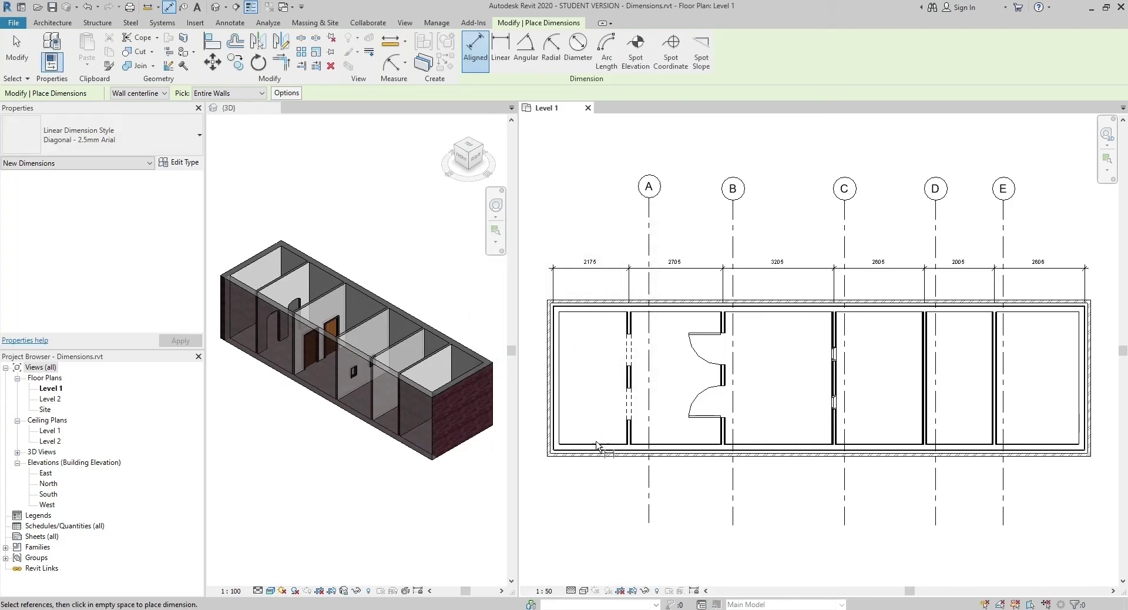
left_click(593, 449)
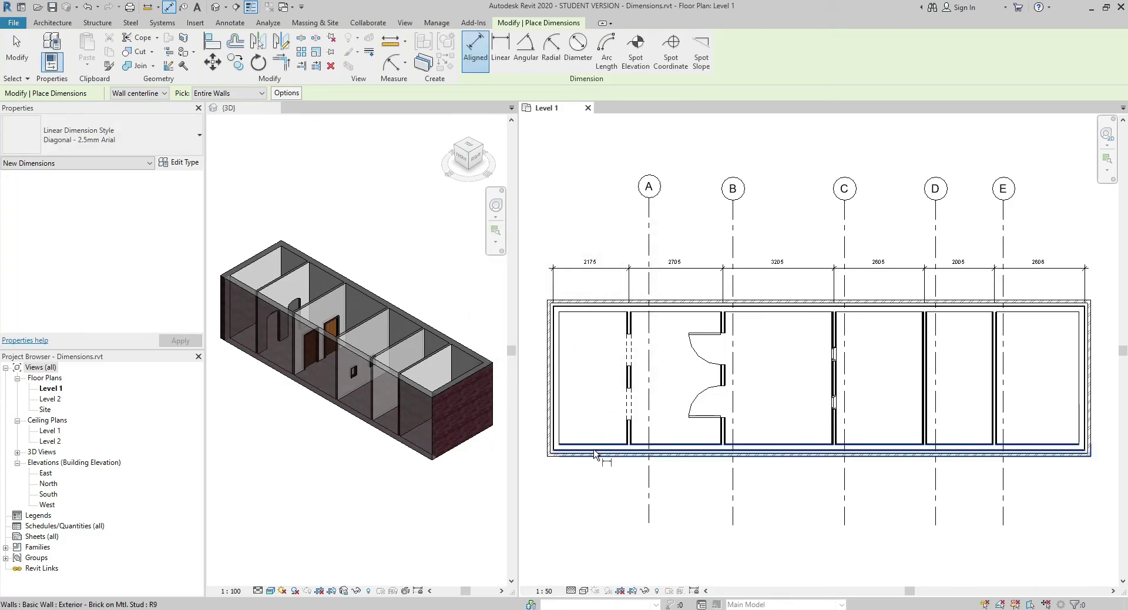
left_click(531, 482)
key("Escape")
key("Escape")
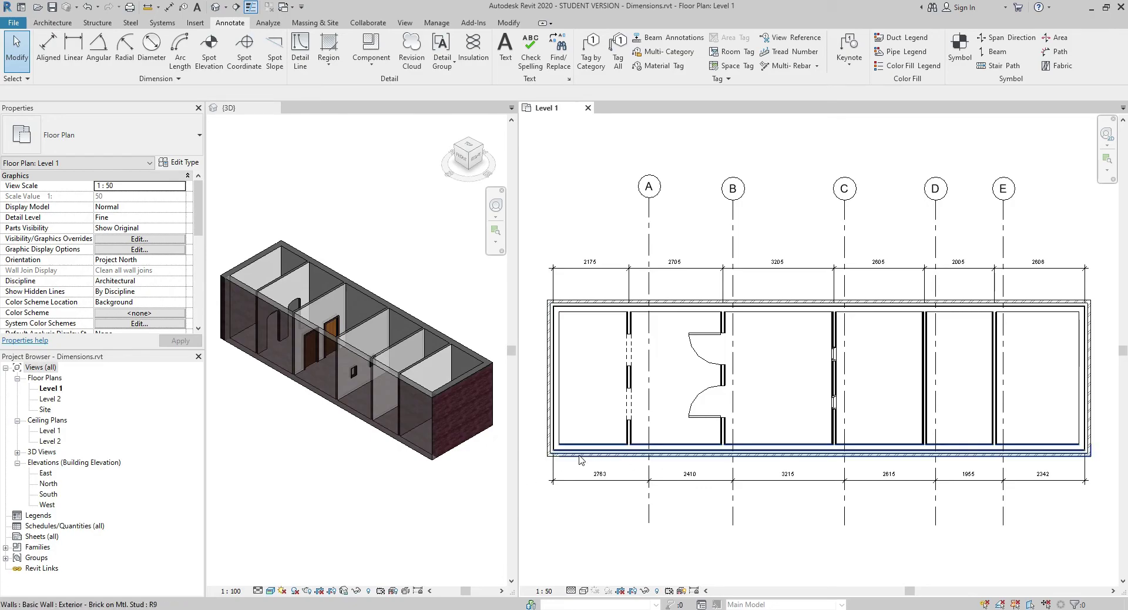
Replace the bottom string with an eleven-segment one measuring to intersecting walls and grids
left_click(604, 480)
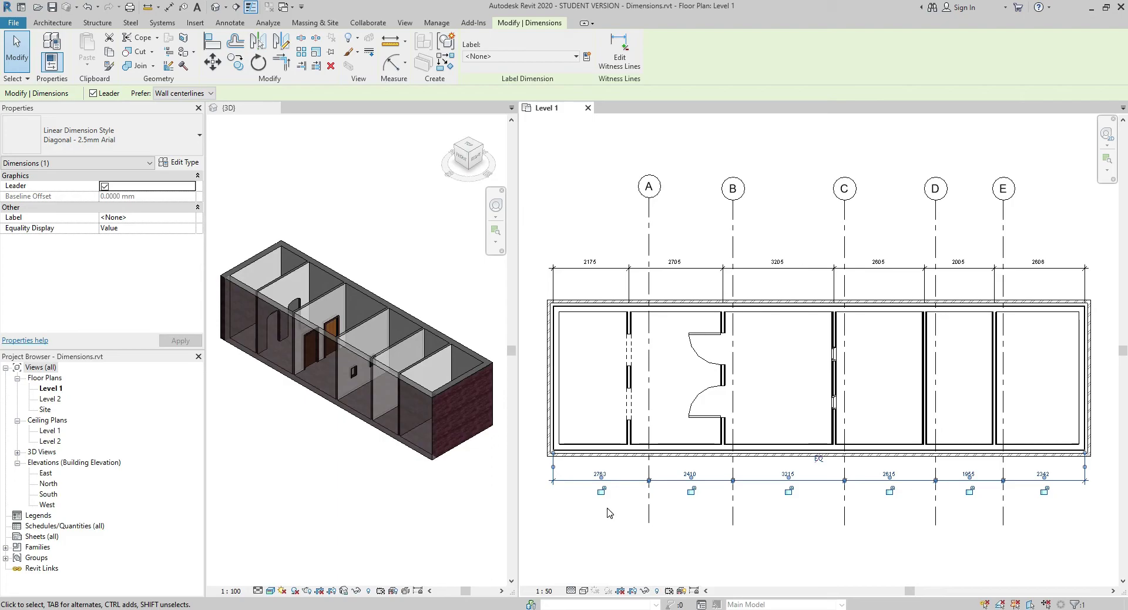
key("Delete")
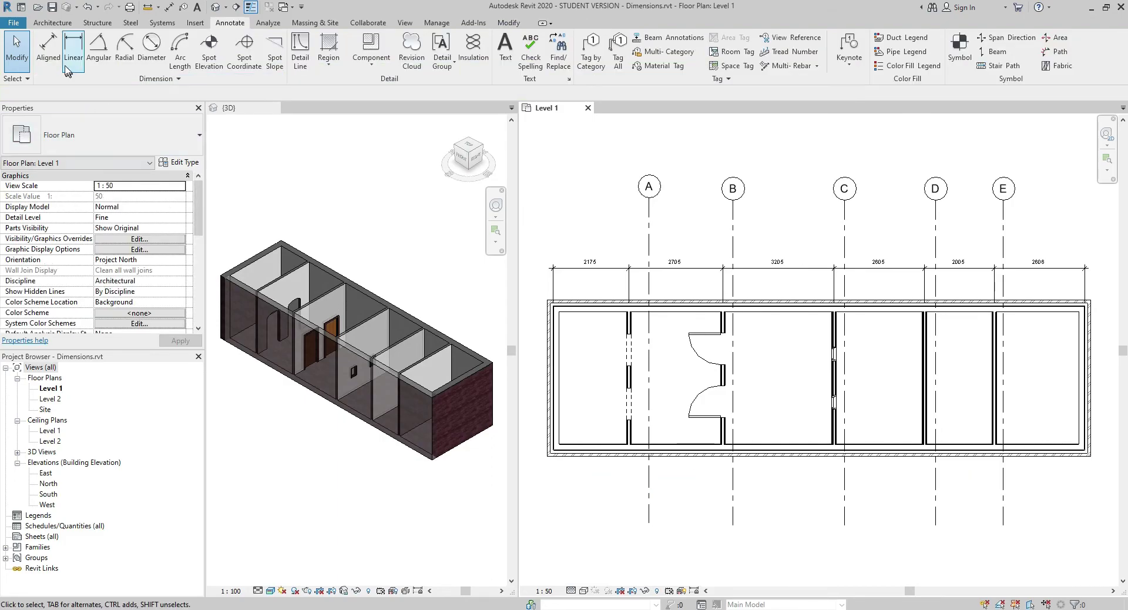
left_click(48, 46)
left_click(286, 93)
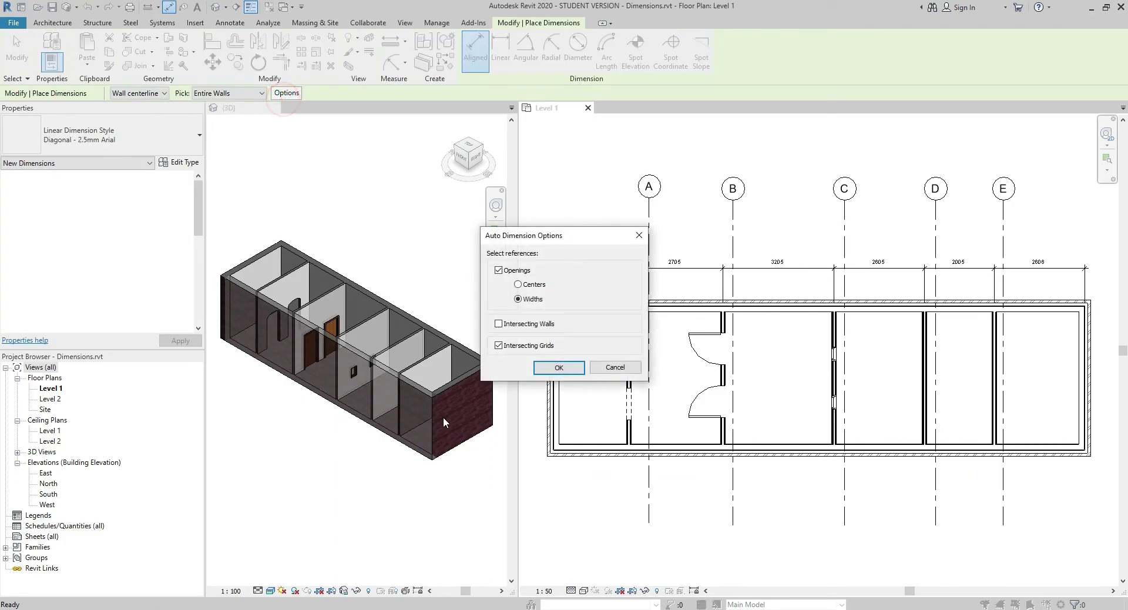
left_click(499, 324)
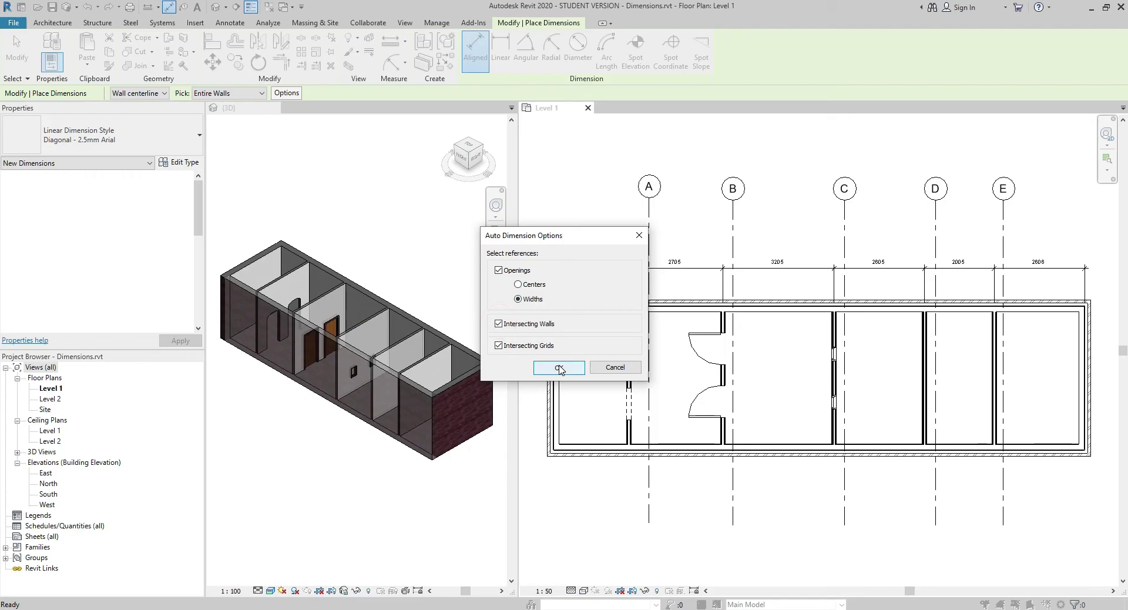
left_click(559, 367)
left_click(589, 457)
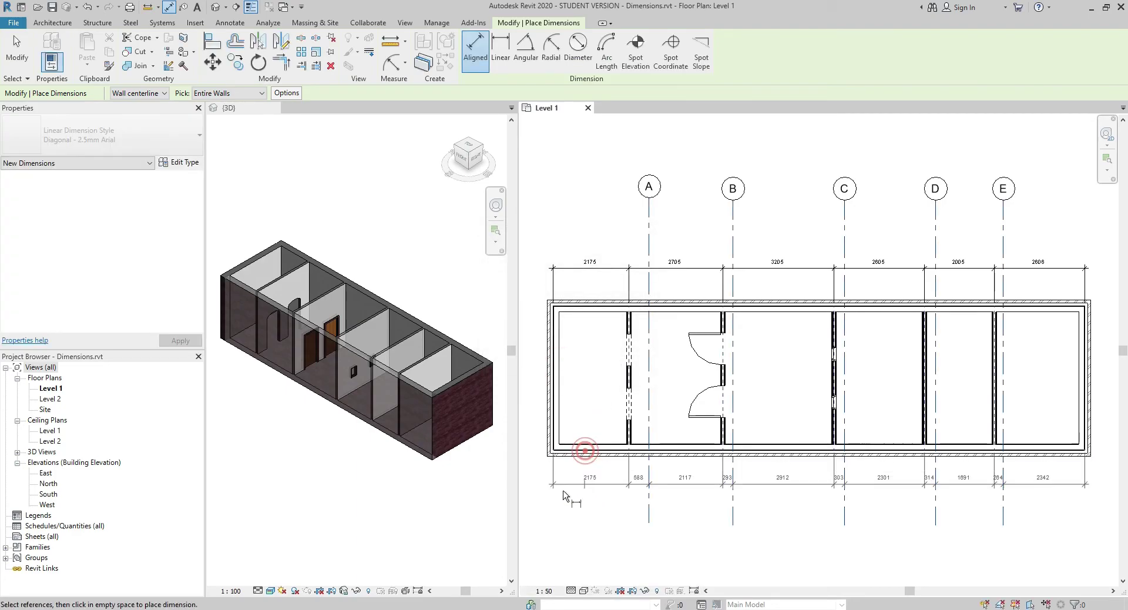
left_click(532, 476)
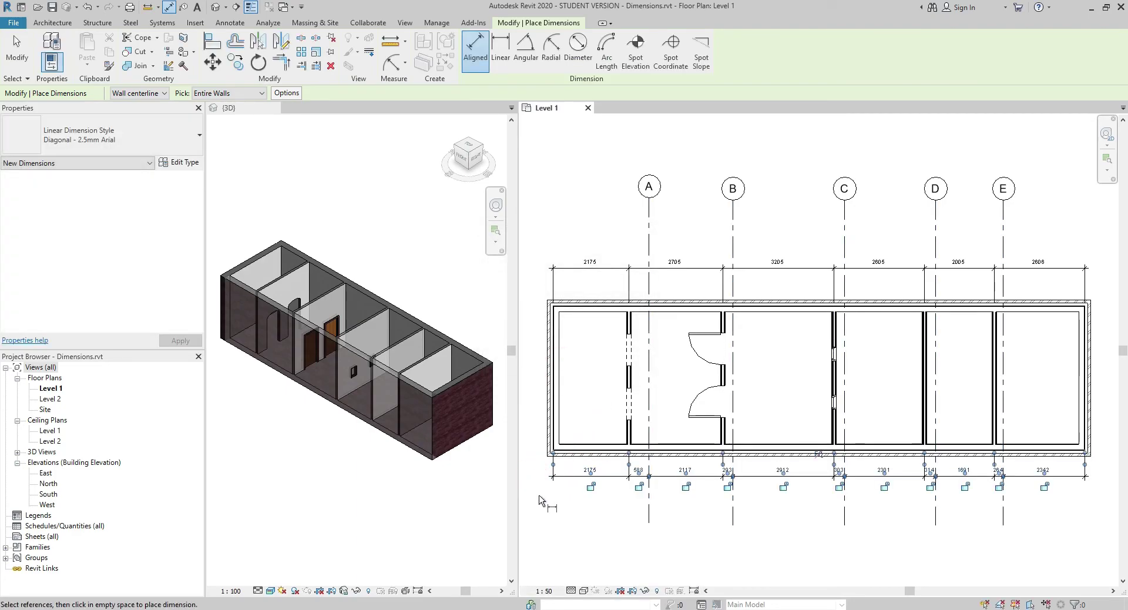
key("Escape")
key("Escape")
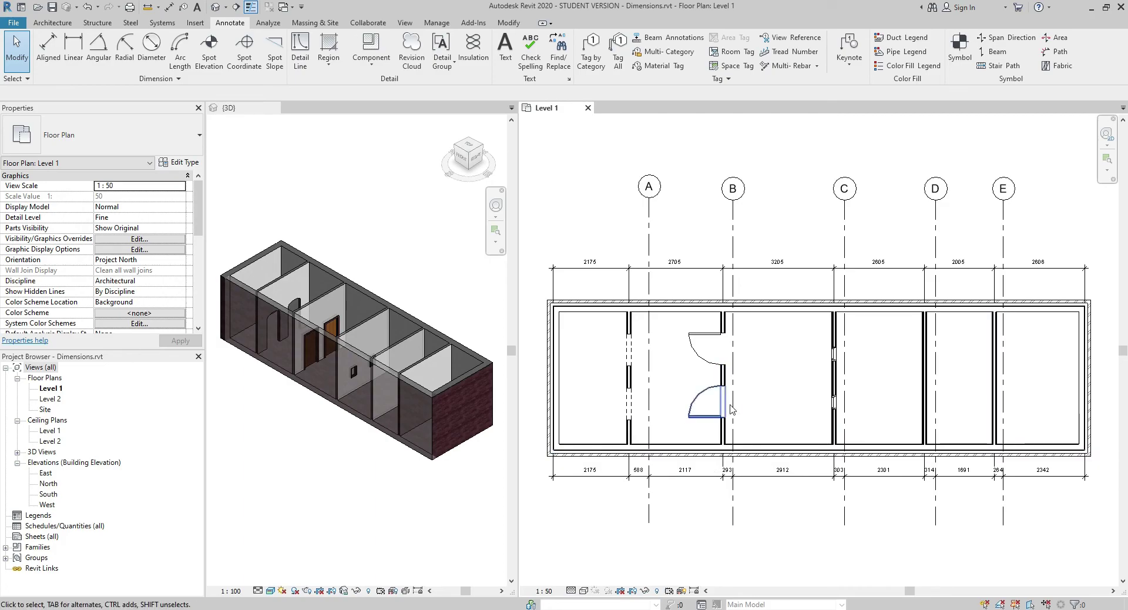
Toggle EQ on the top string and set EQ Display to show the 2550 values
left_click(783, 271)
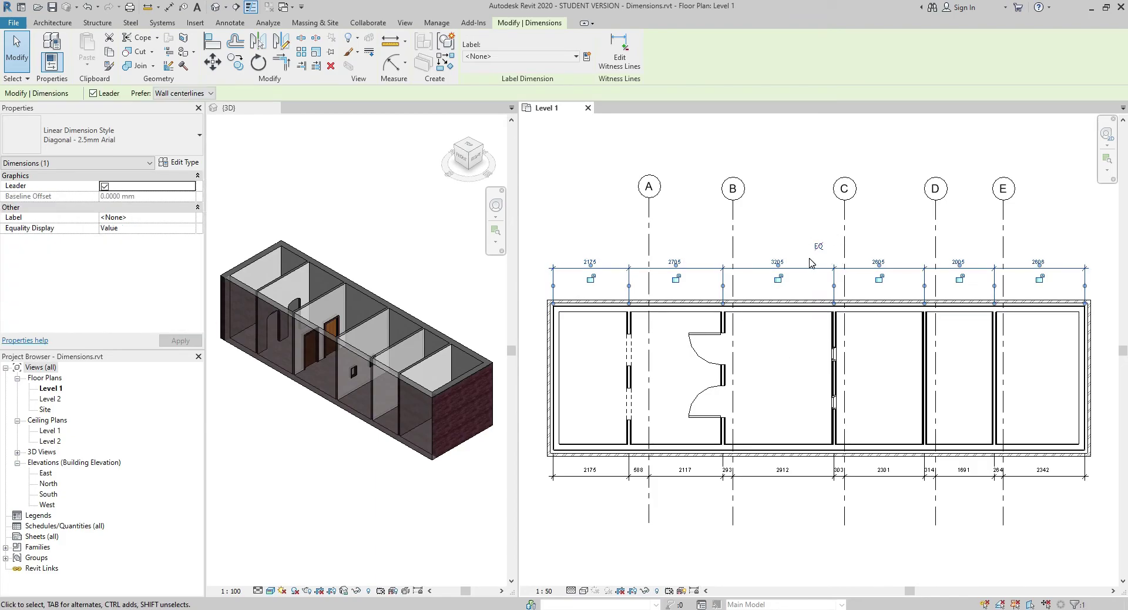
left_click(818, 247)
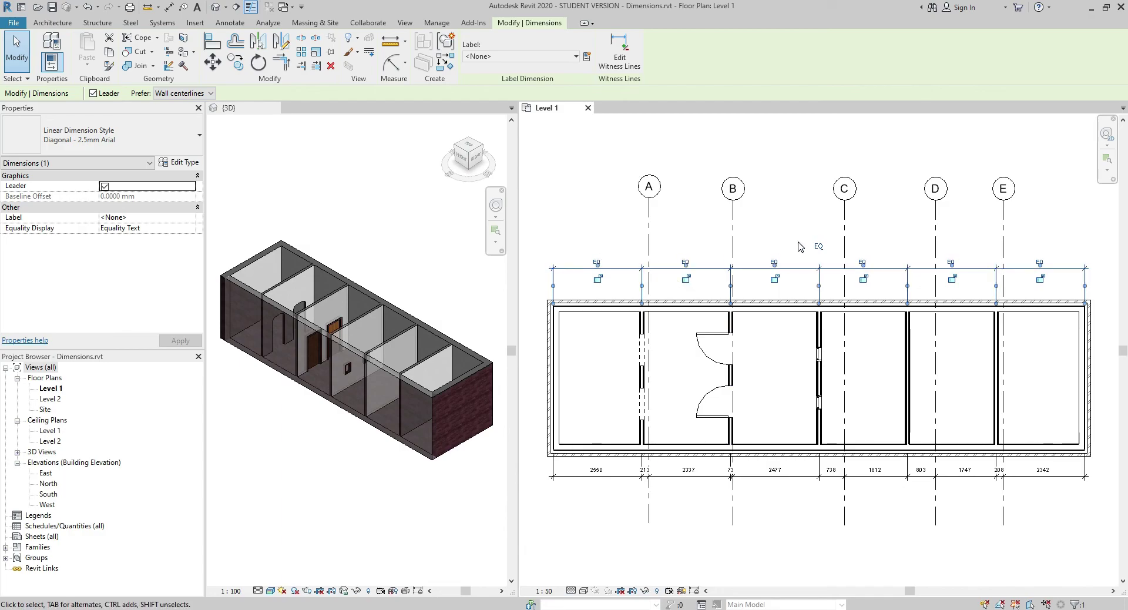
right_click(775, 264)
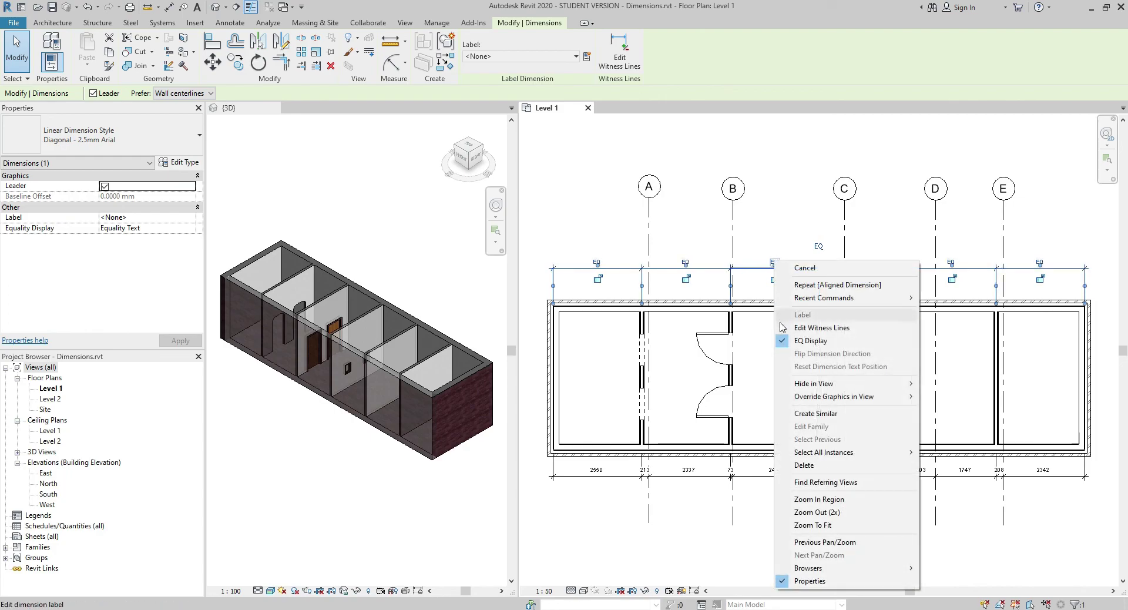
left_click(804, 341)
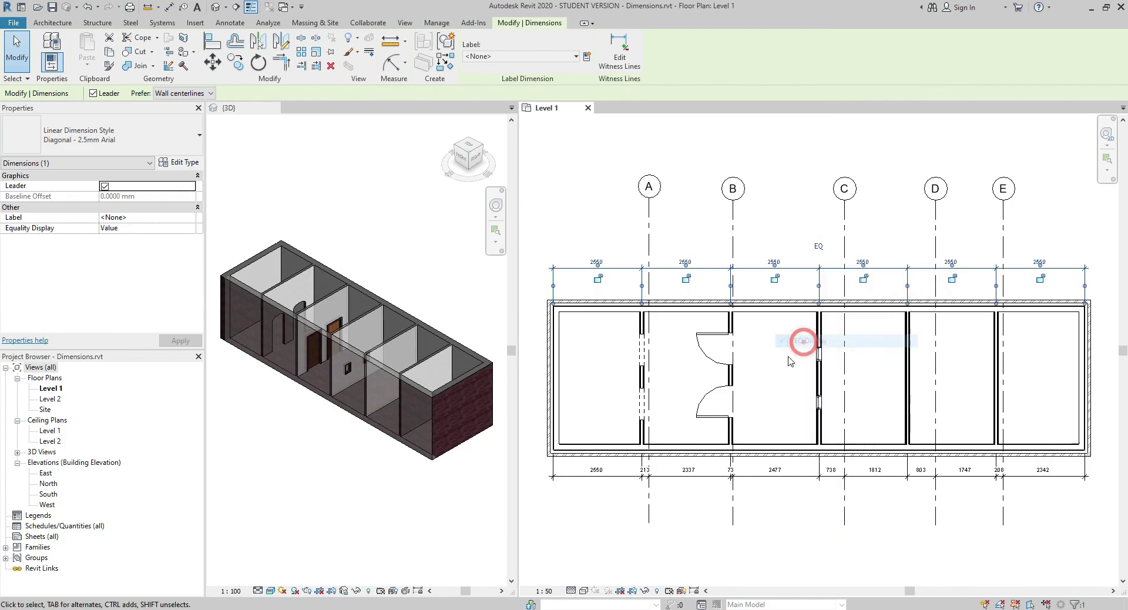
left_click(787, 363)
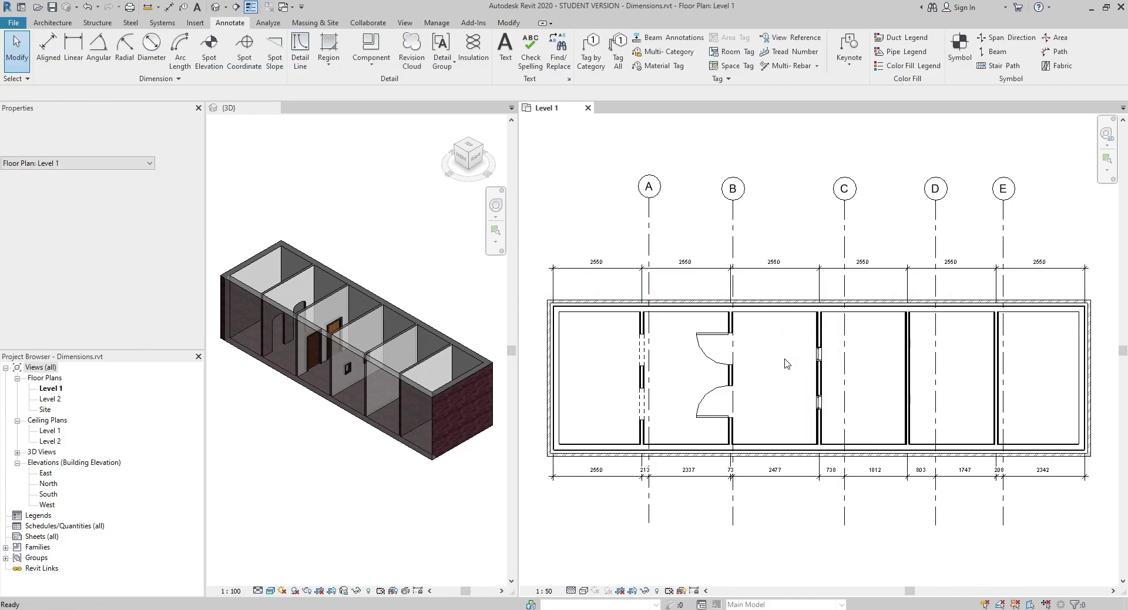